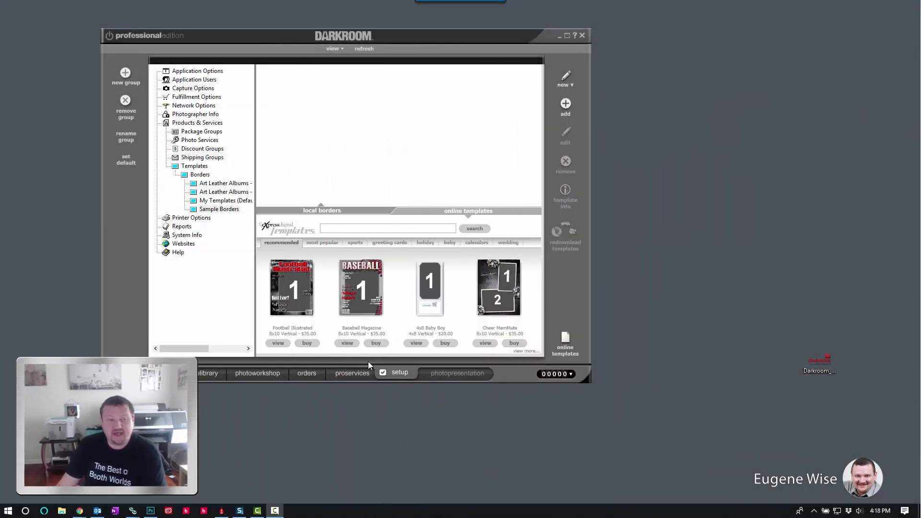
- Open Products & Services > Templates > Borders > Sample Borders > Basic to list its Simple Text borders
click(189, 124)
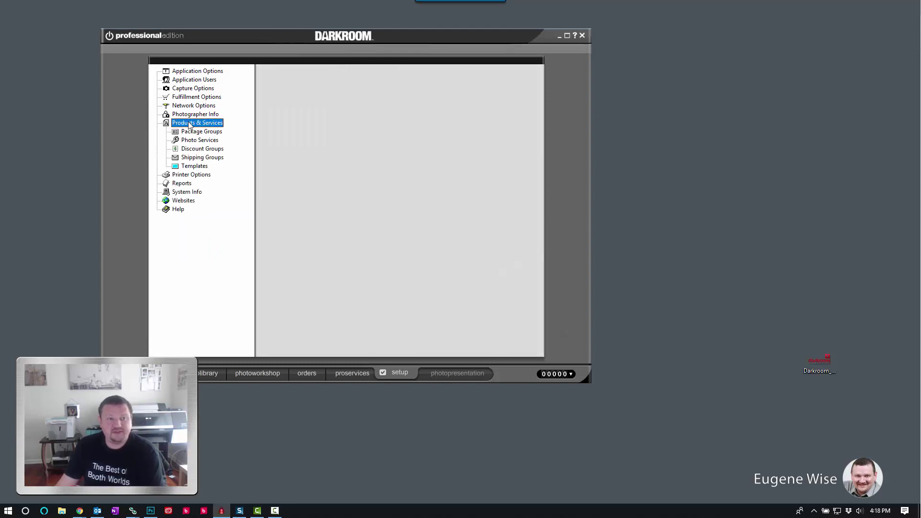
click(195, 166)
click(201, 175)
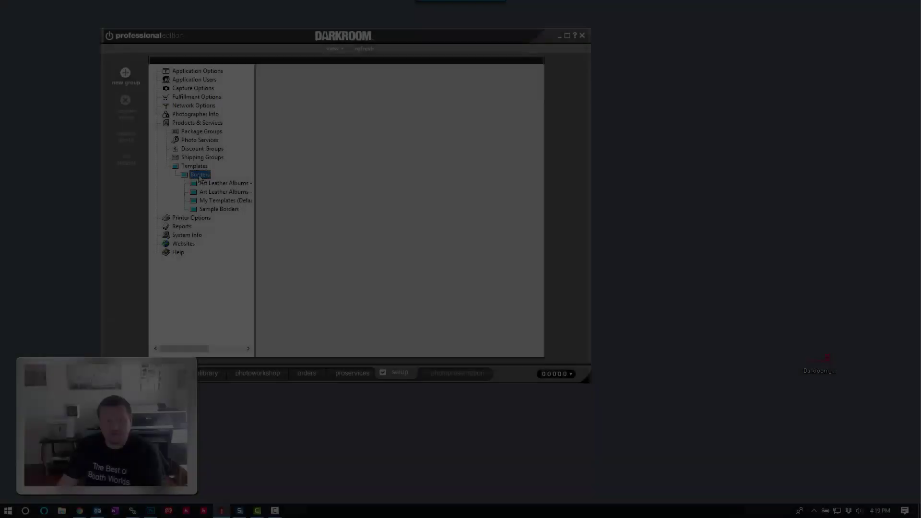
click(213, 210)
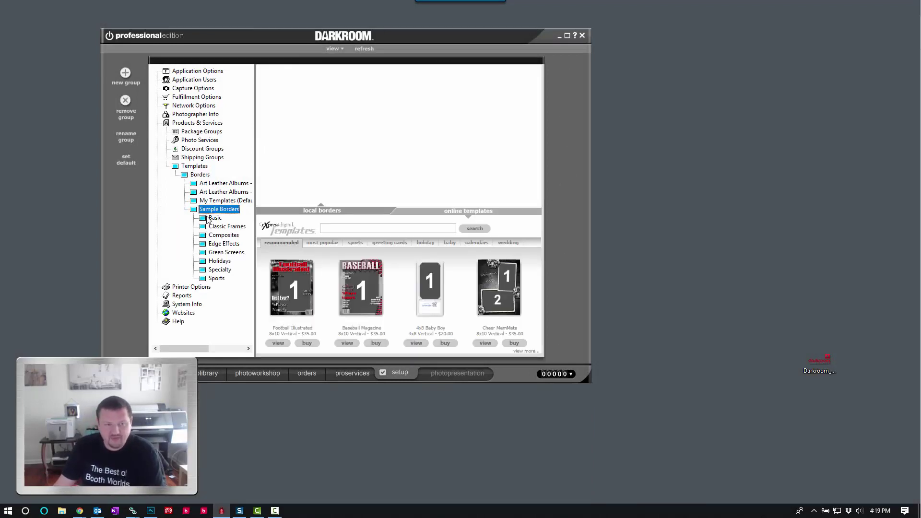
click(211, 218)
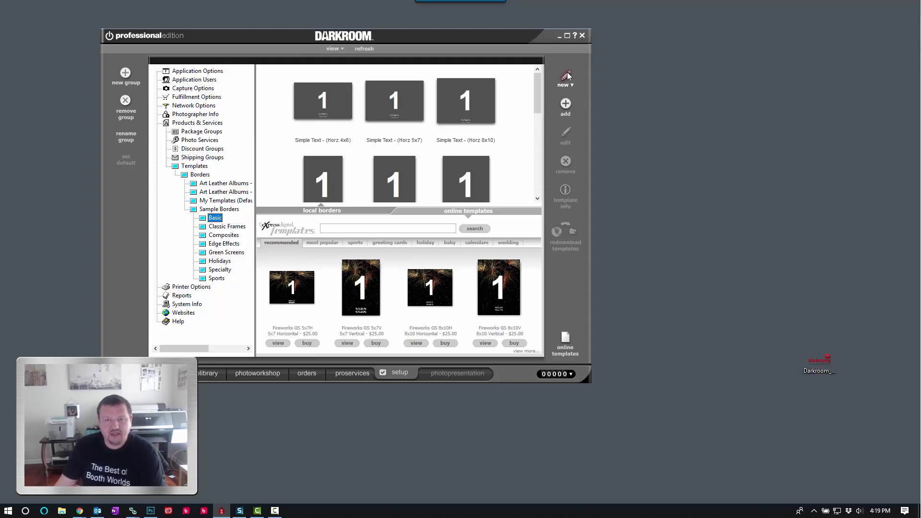
- Create a new border described '4x6 logo horz' with a 4x6 horizontal page size
click(566, 76)
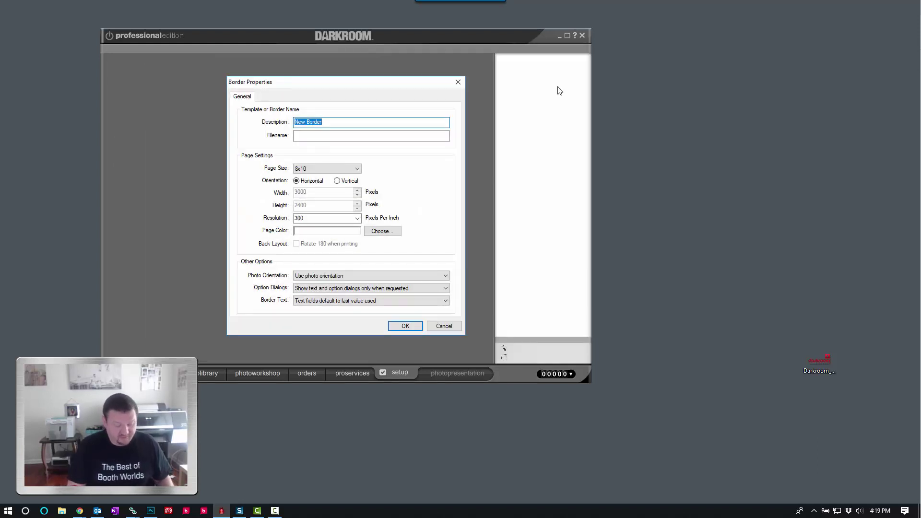
text(4x6 logo horz)
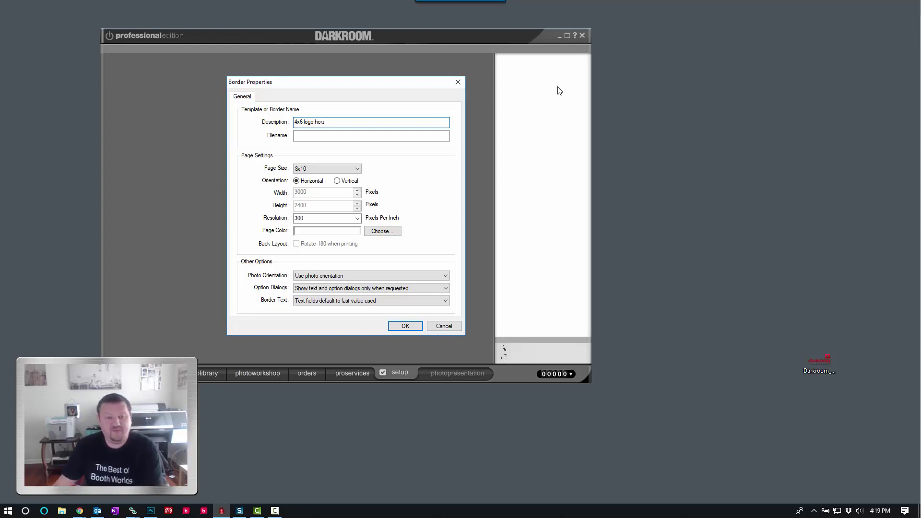
click(306, 168)
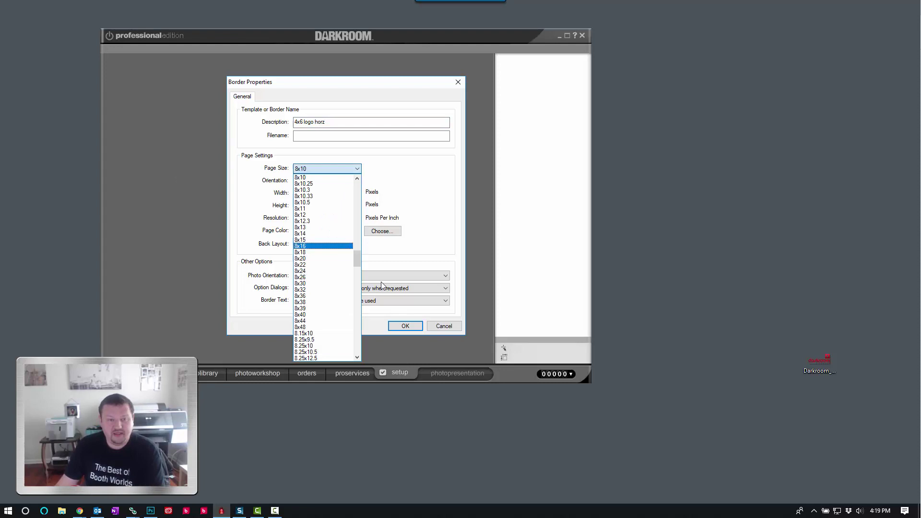
drag(357, 261, 364, 191)
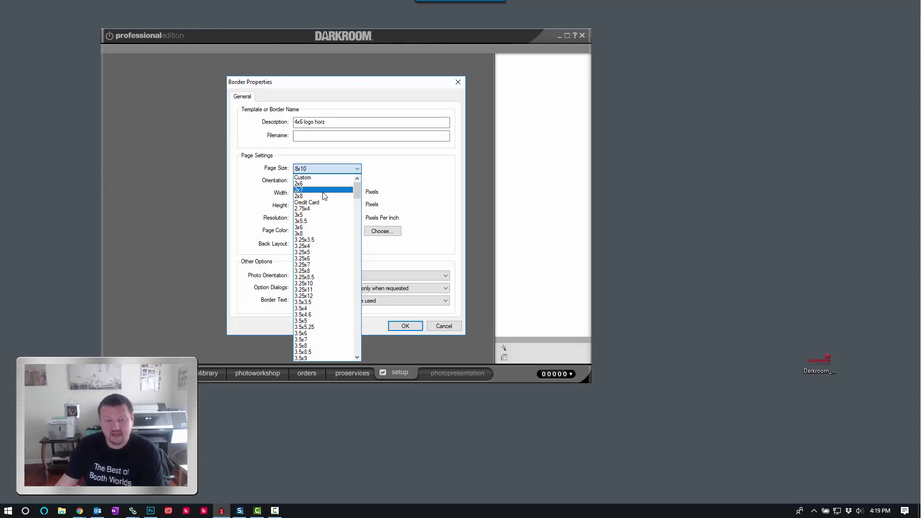
click(357, 247)
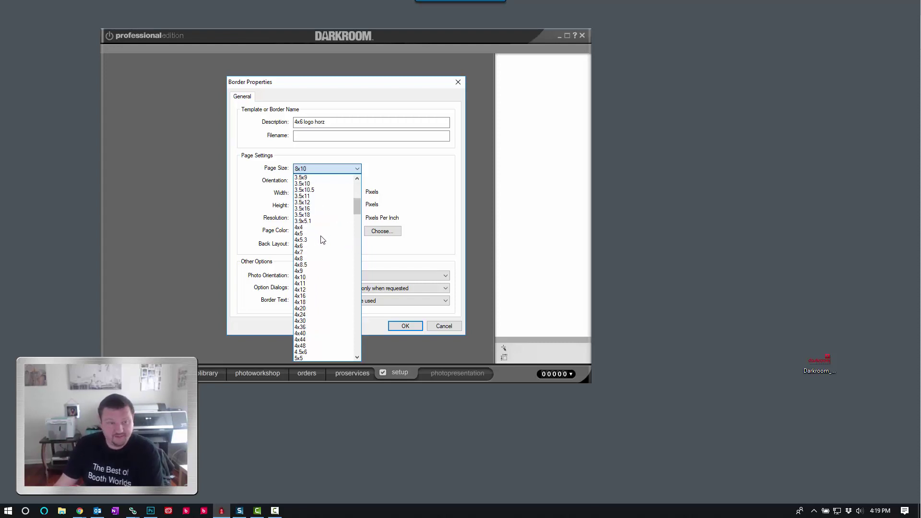
click(312, 246)
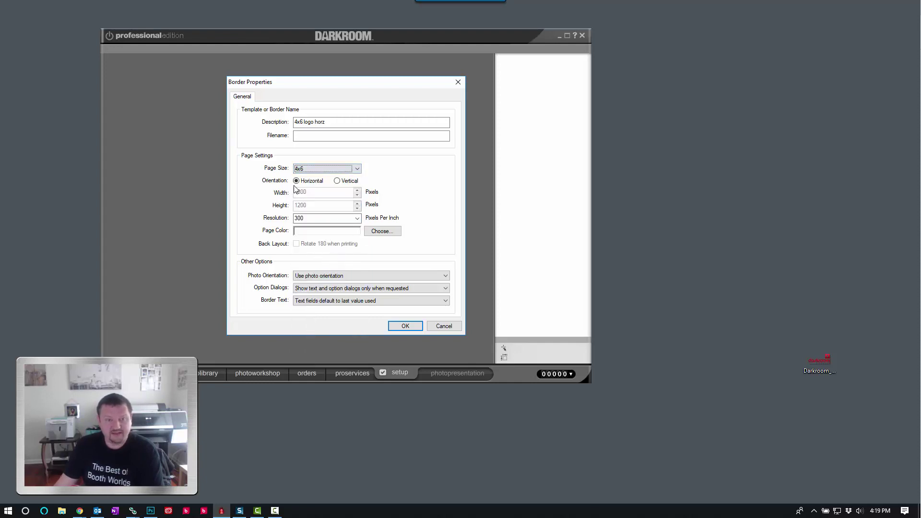
click(404, 328)
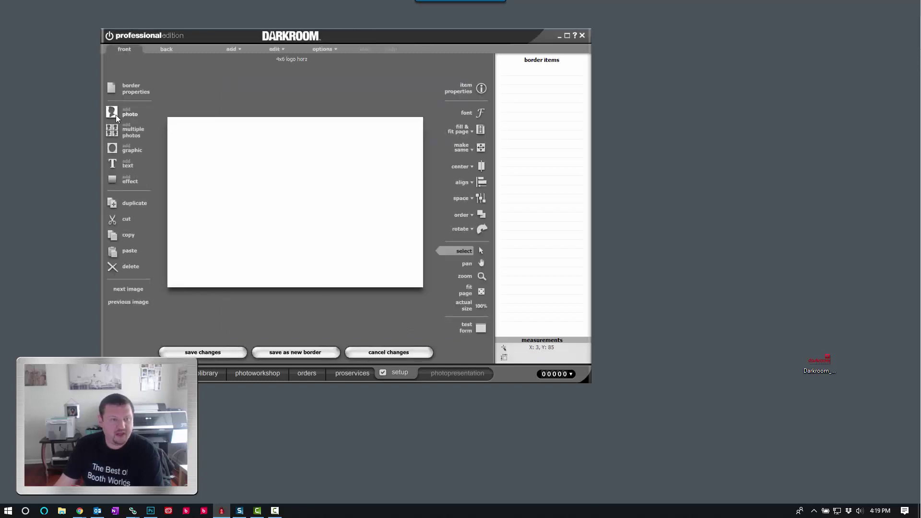
- Add the Photo1 placeholder covering the full 1800x1200 page
click(116, 114)
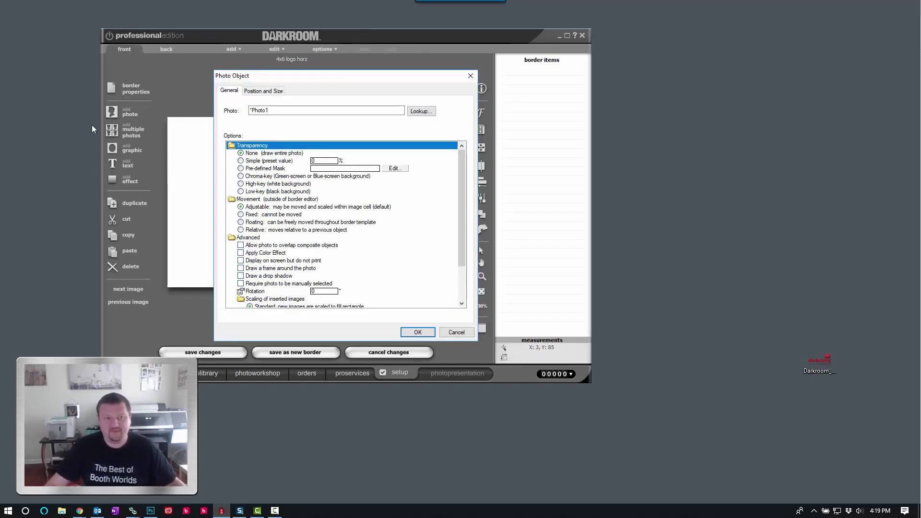
click(419, 331)
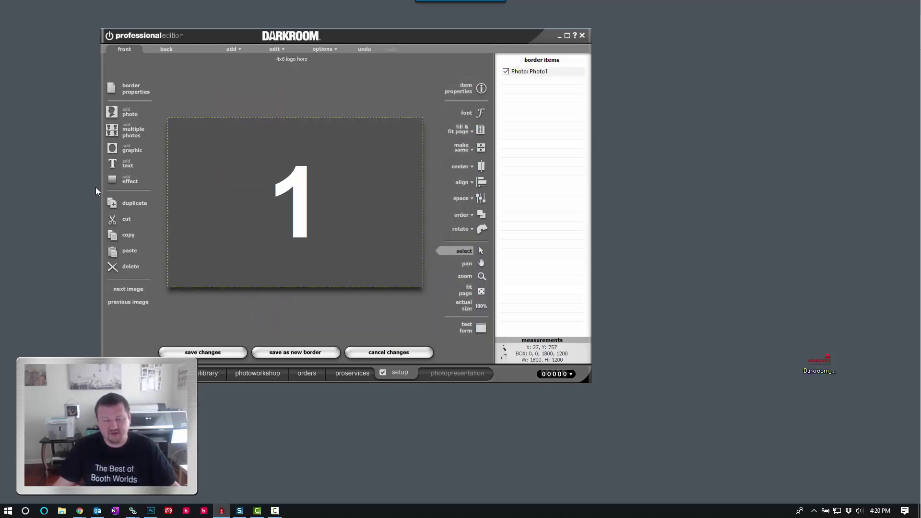
- Start adding a graphic and browse for its image file on the Windows (X:) drive
click(123, 148)
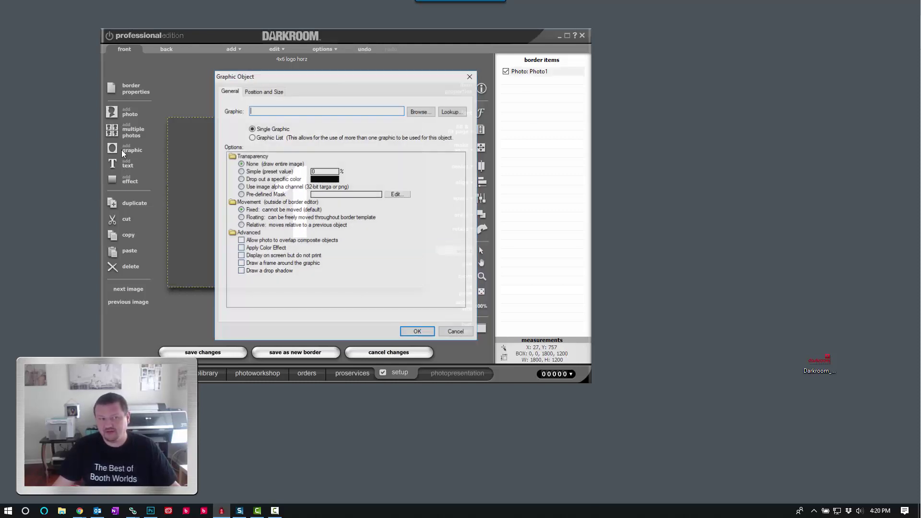
click(415, 113)
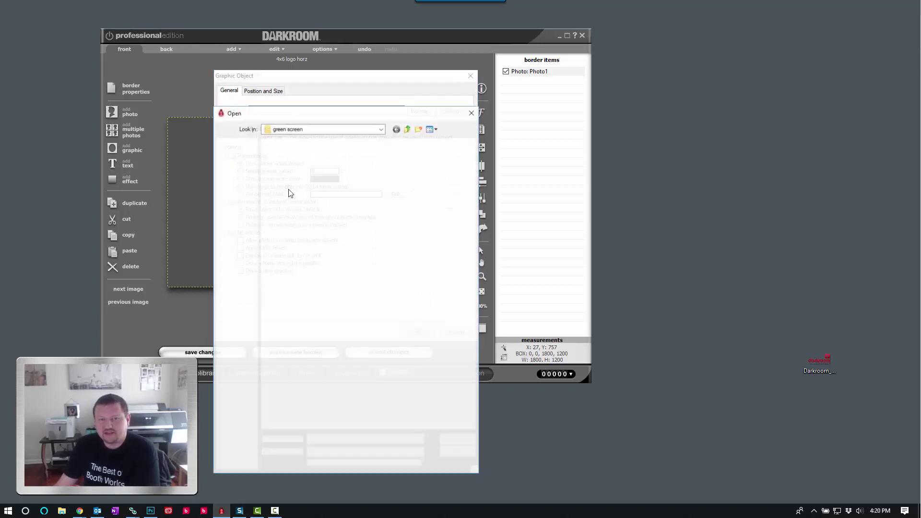
click(408, 129)
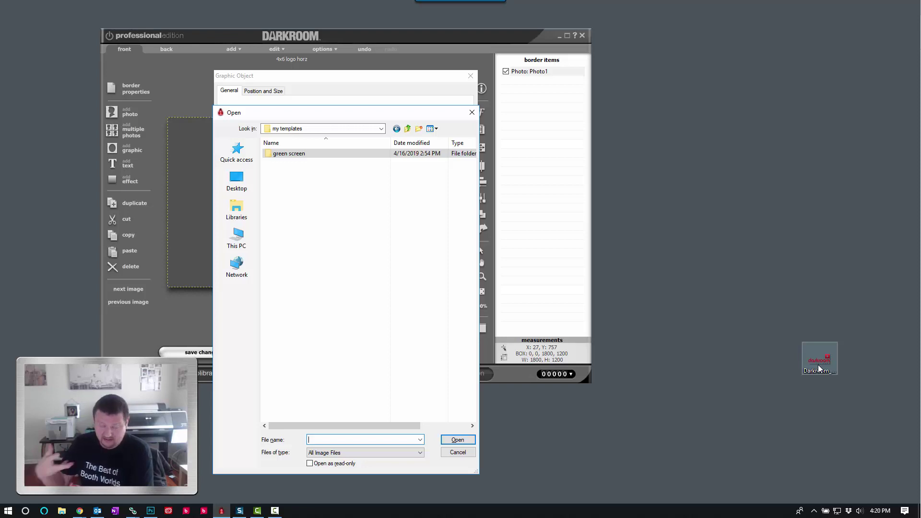
click(237, 187)
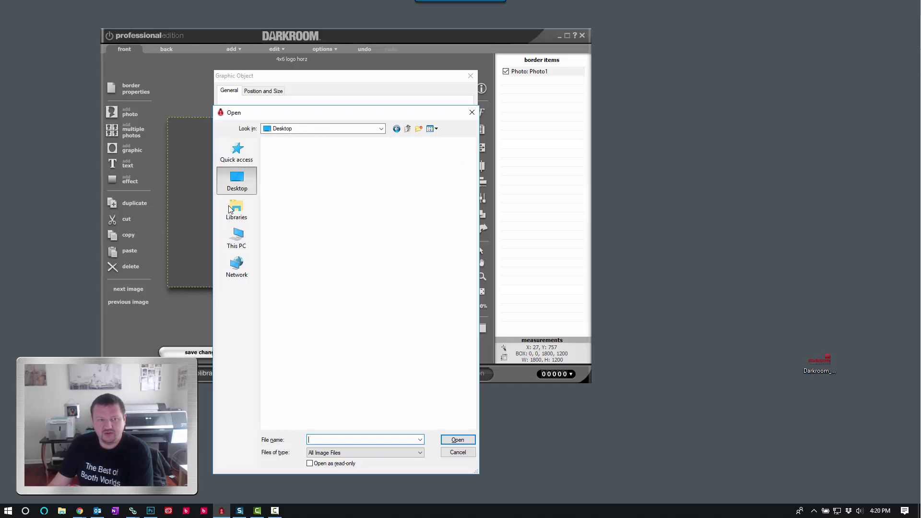
click(237, 238)
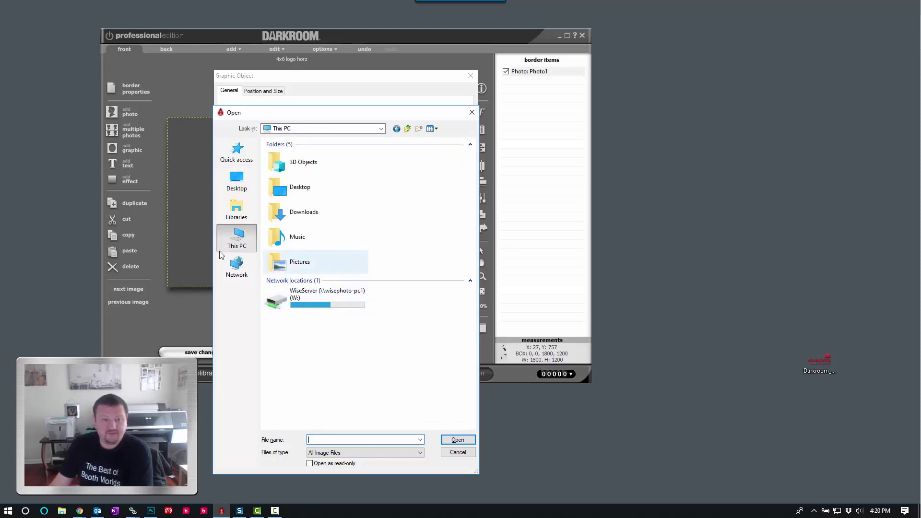
double_click(309, 421)
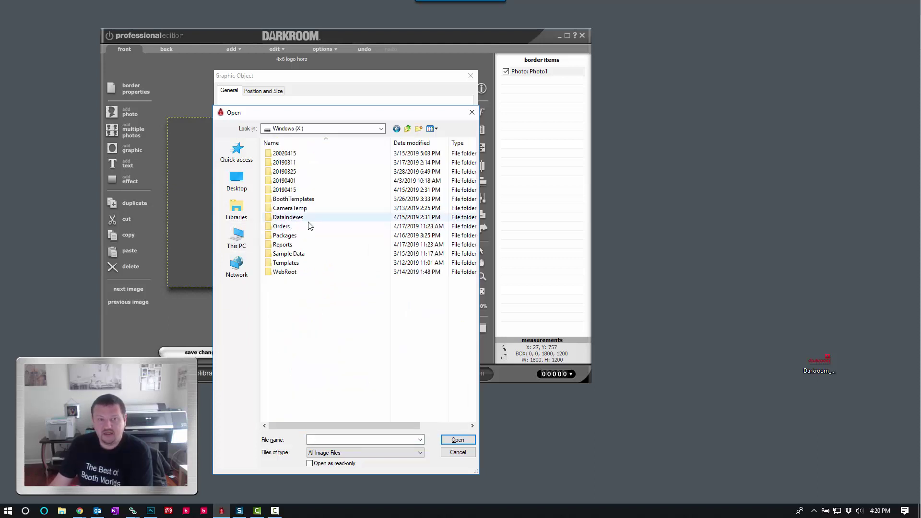
- Copy Darkroom_Software.png into Templates > Borders > Sample Borders > Basic and place it as the graphic
double_click(283, 263)
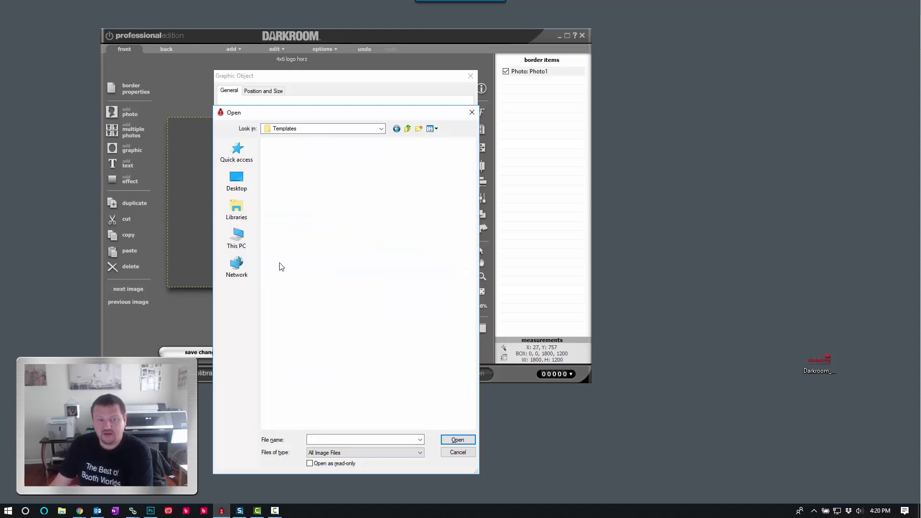
double_click(283, 172)
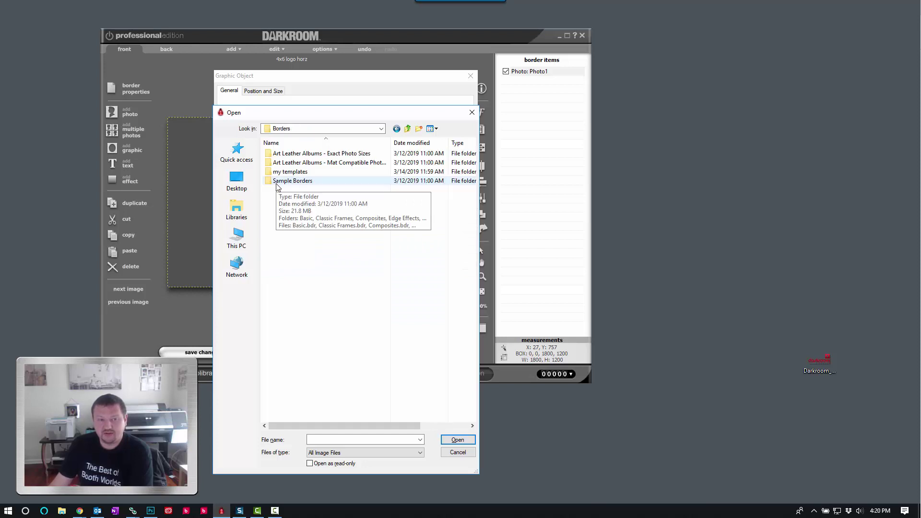
double_click(277, 182)
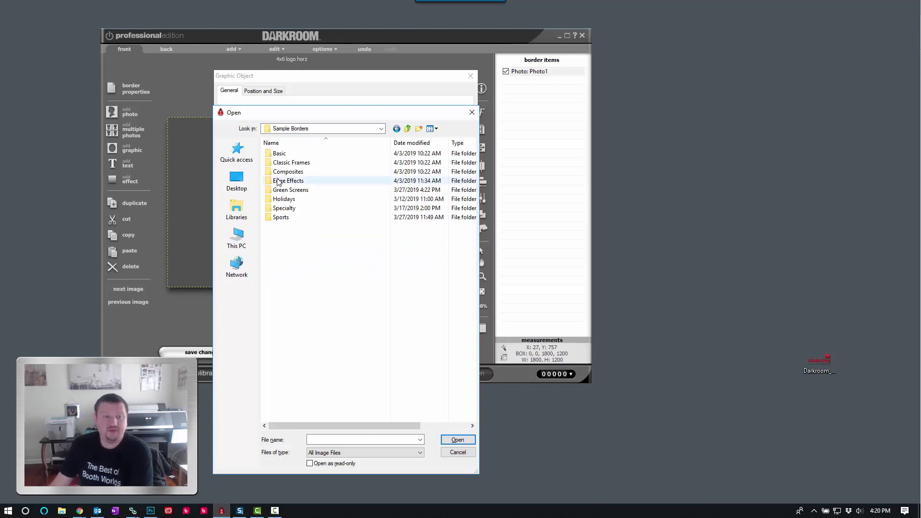
double_click(279, 154)
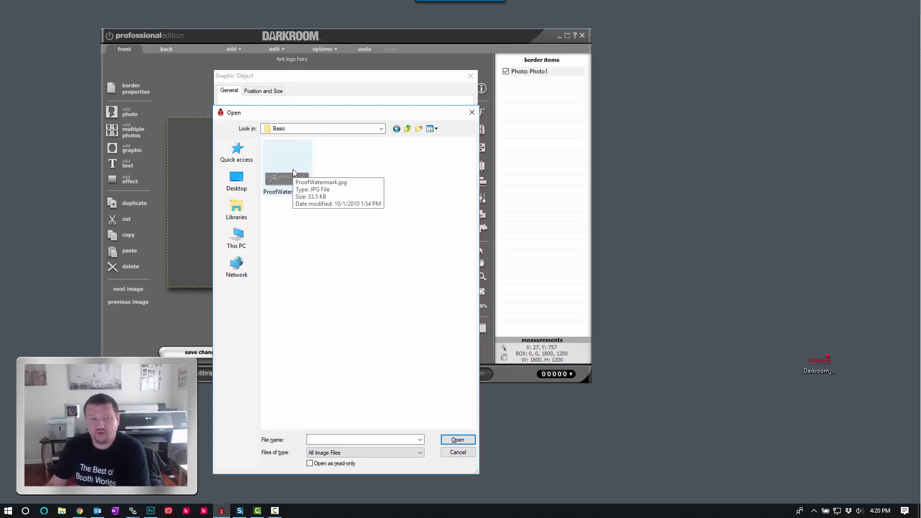
drag(821, 363, 365, 254)
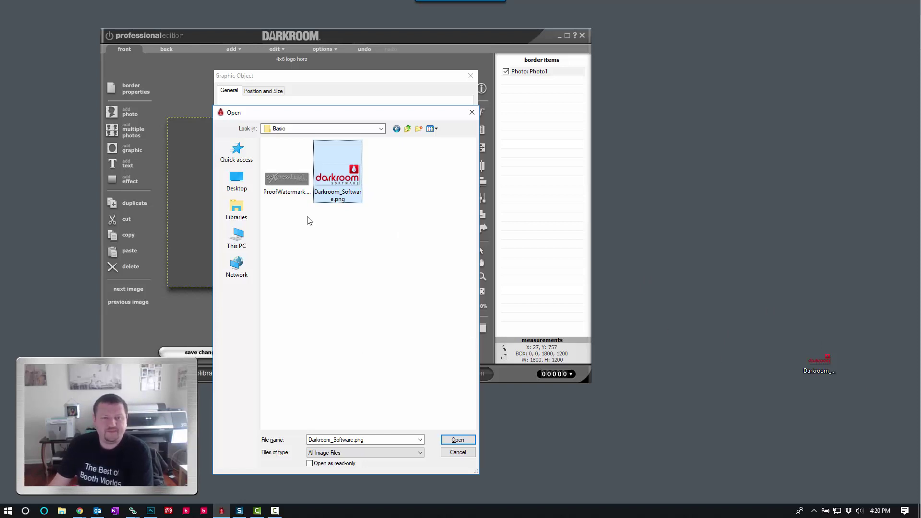
click(468, 439)
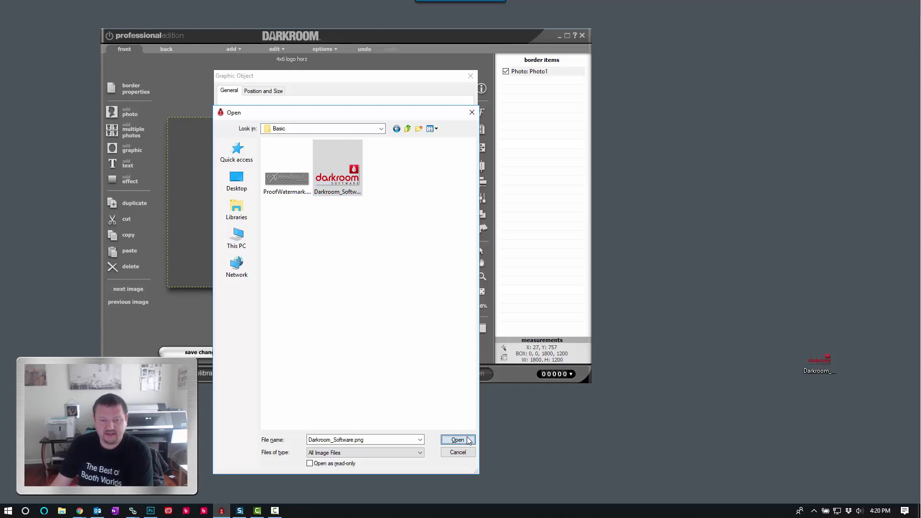
click(417, 332)
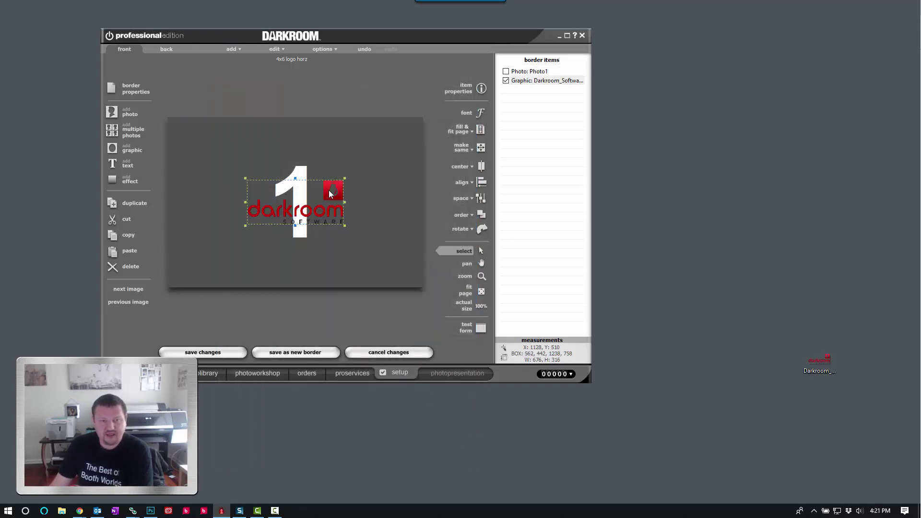
- Shrink the logo to 350x166 and move it into the bottom-right corner
drag(326, 191, 407, 256)
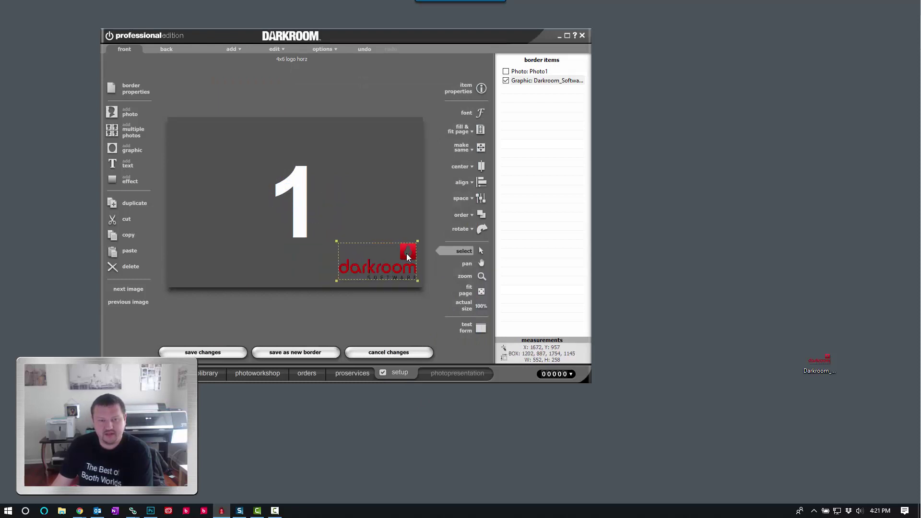
click(567, 36)
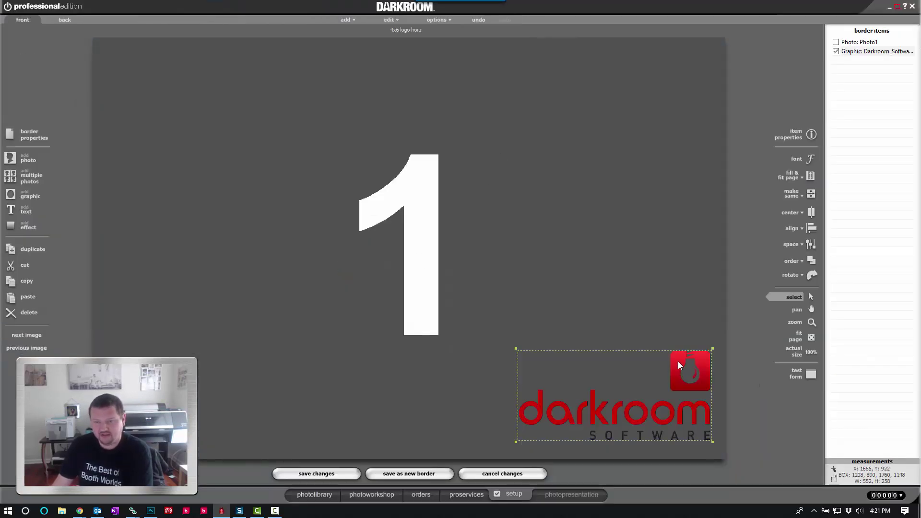
scroll(675, 364, down, 5)
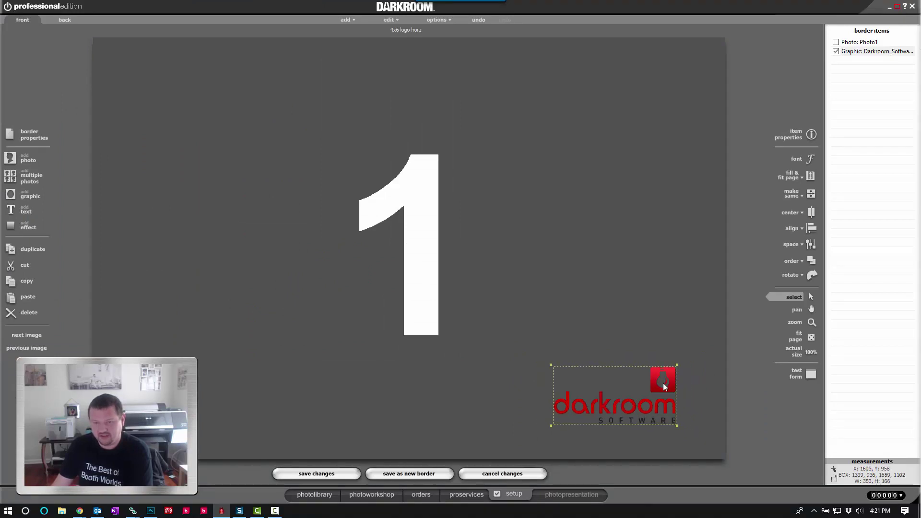
drag(664, 383, 688, 390)
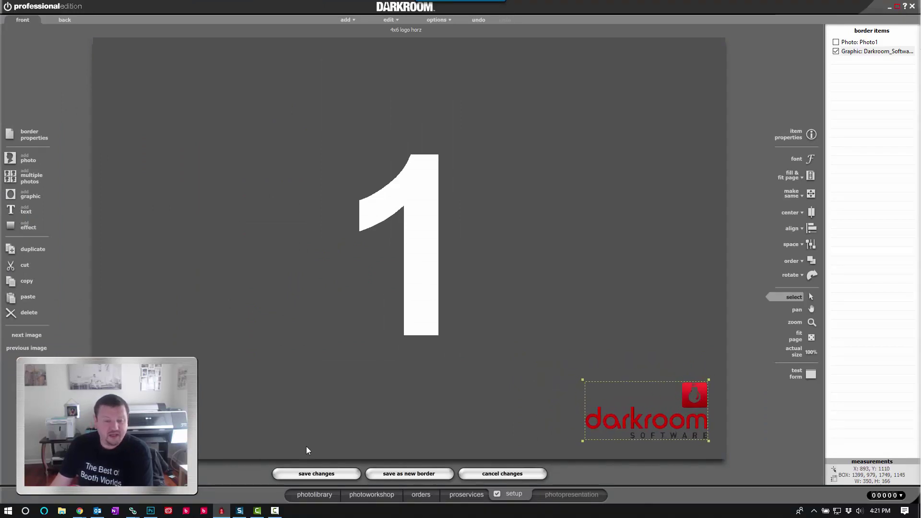
- Save the design as '4x6 logo horz.crd' in Sample Borders > Basic and save changes
click(405, 472)
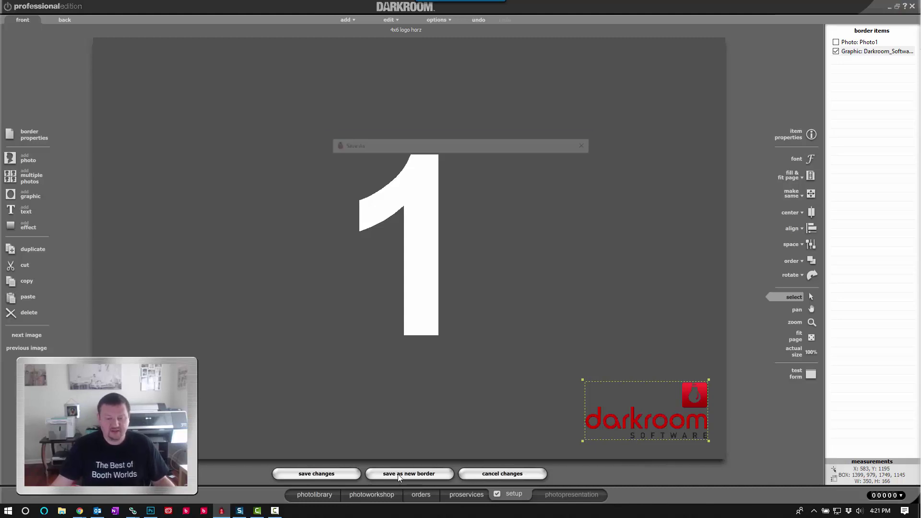
click(523, 155)
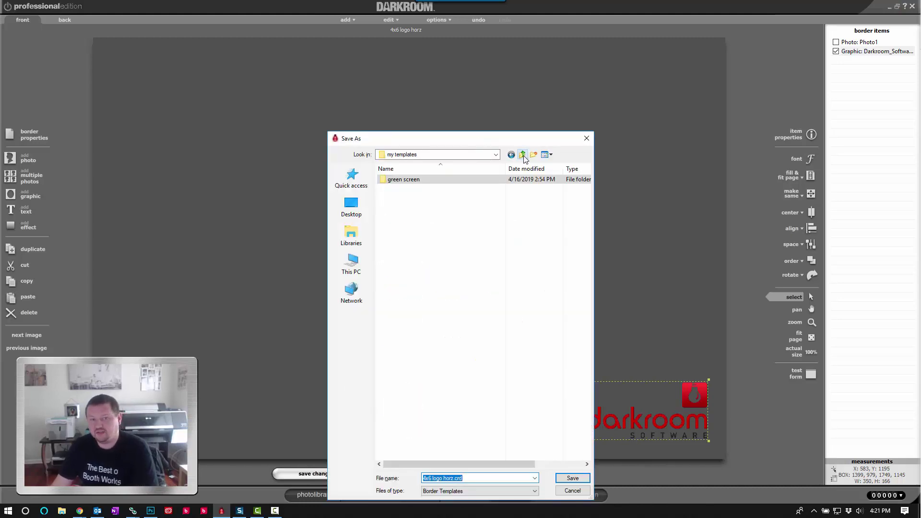
click(523, 154)
double_click(406, 207)
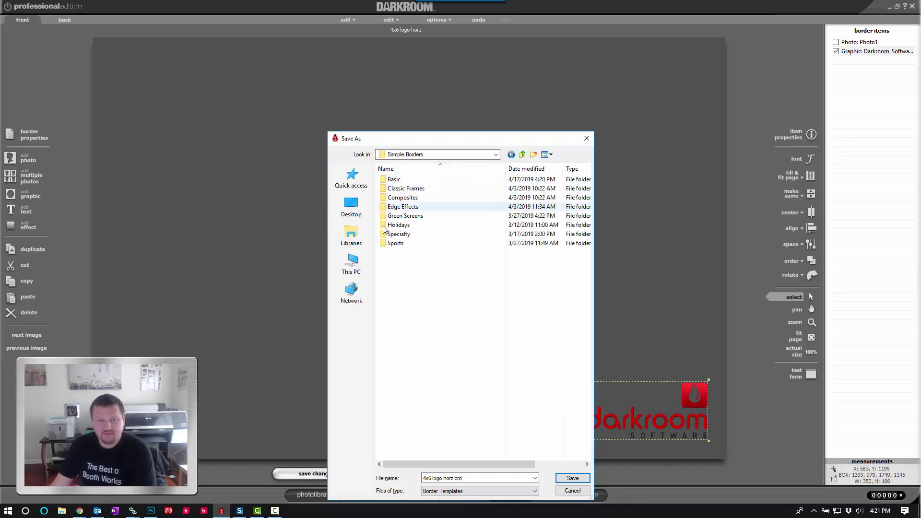
double_click(394, 180)
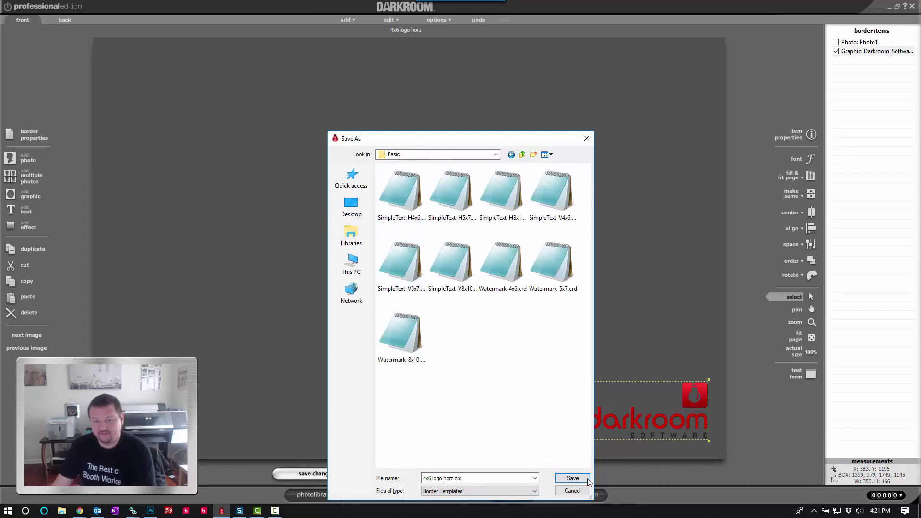
click(572, 478)
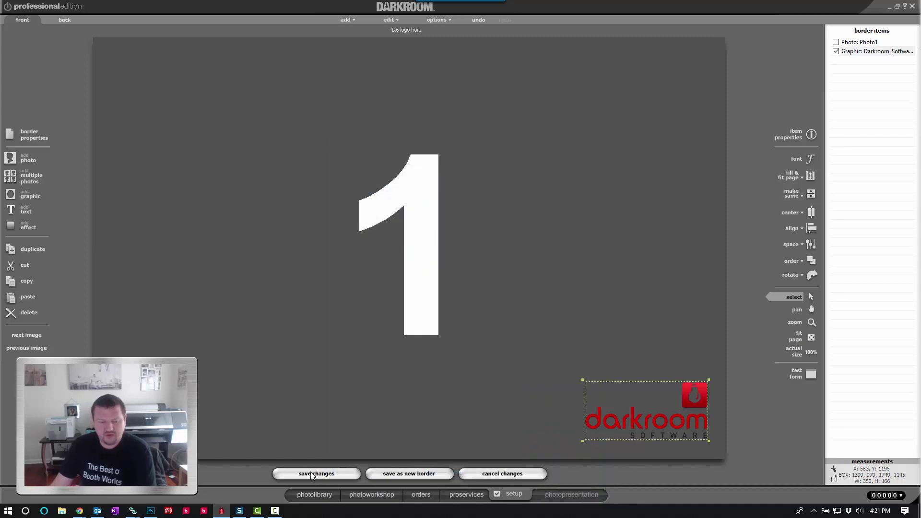
click(312, 474)
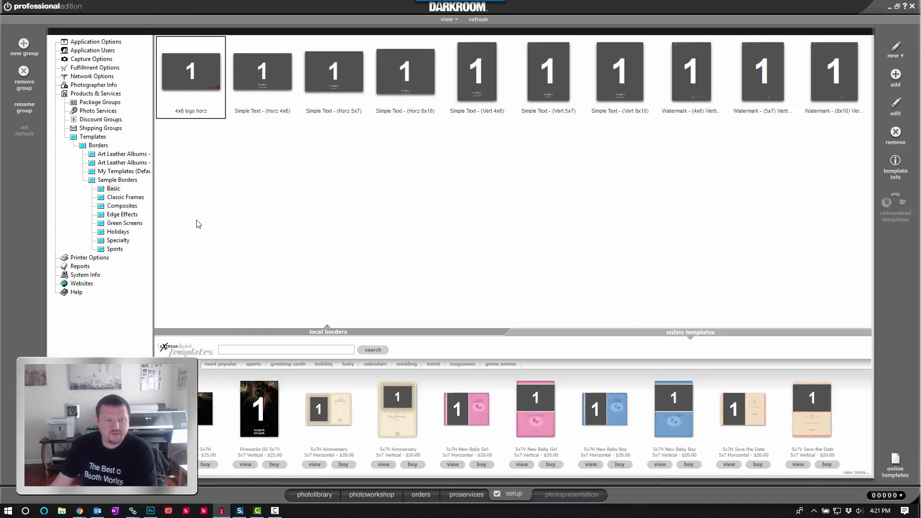
- Reopen 4x6 logo horz, rename it '4x6 logo vert', and switch to a vertical 1200x1800 page
double_click(191, 77)
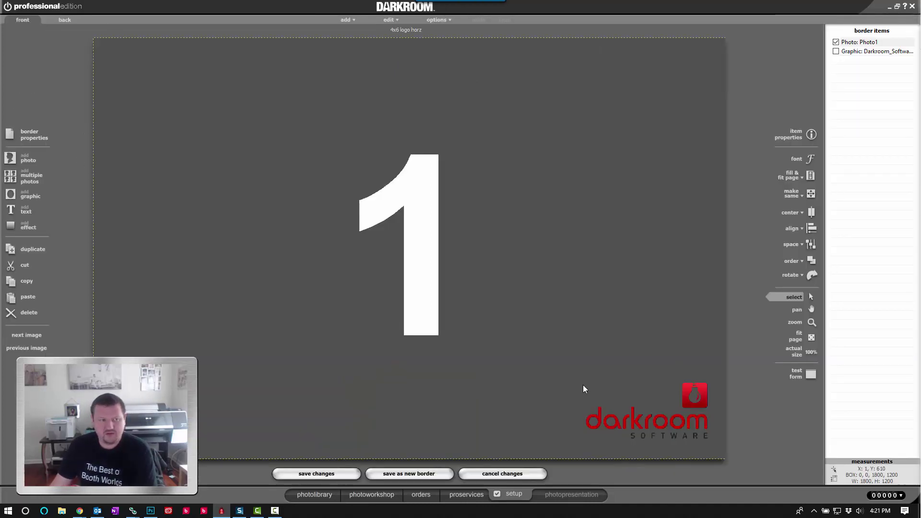
drag(690, 391, 405, 377)
click(52, 144)
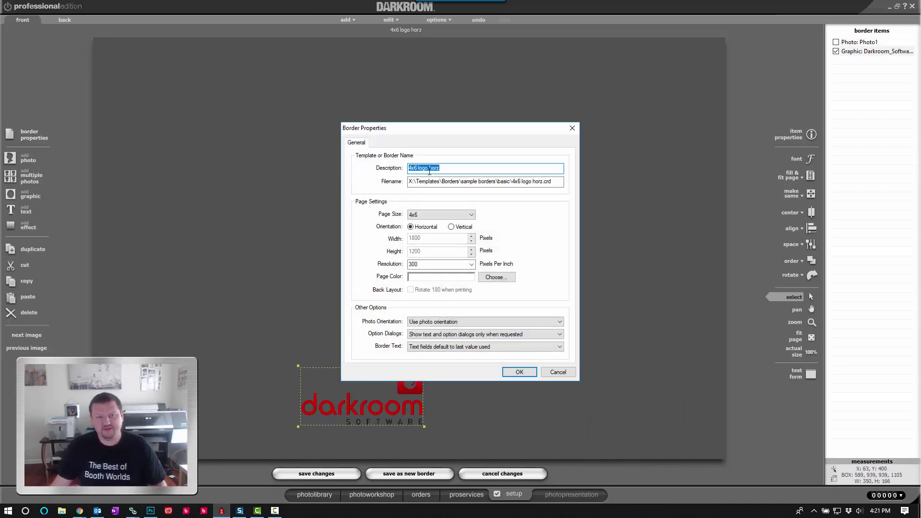
click(467, 169)
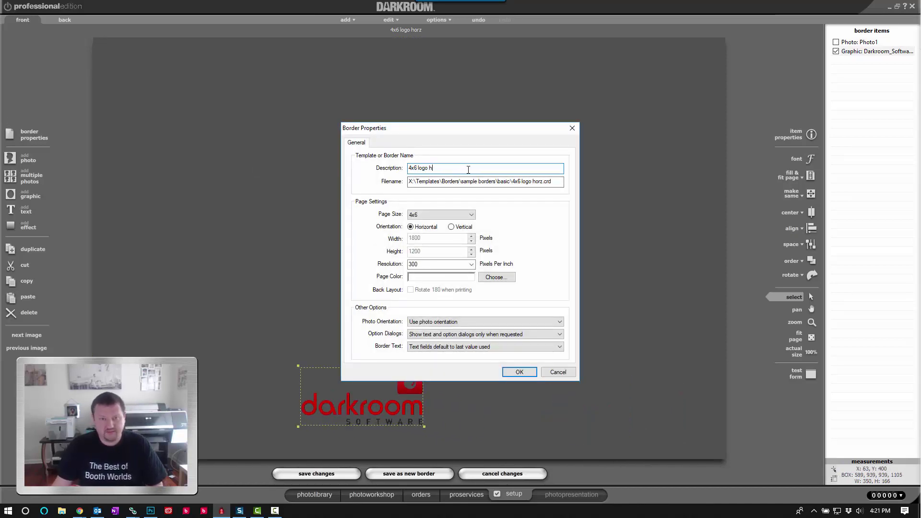
text(vert)
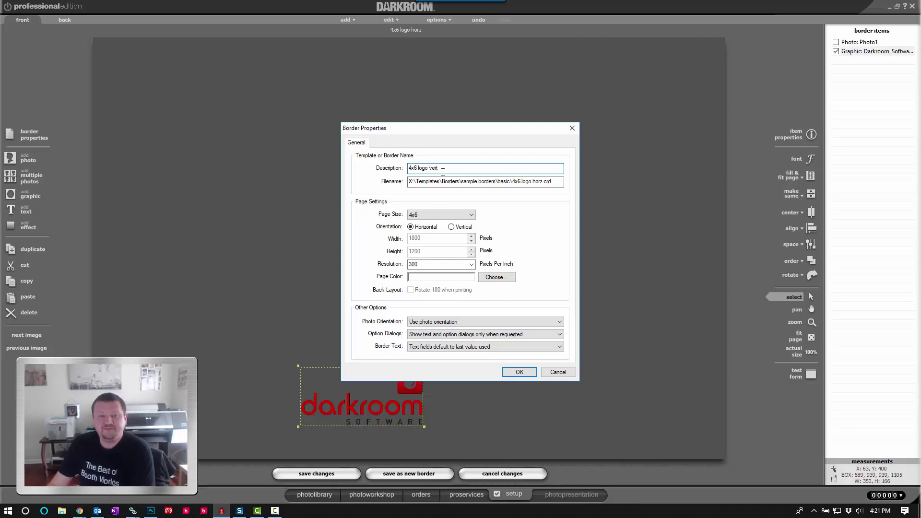
click(452, 228)
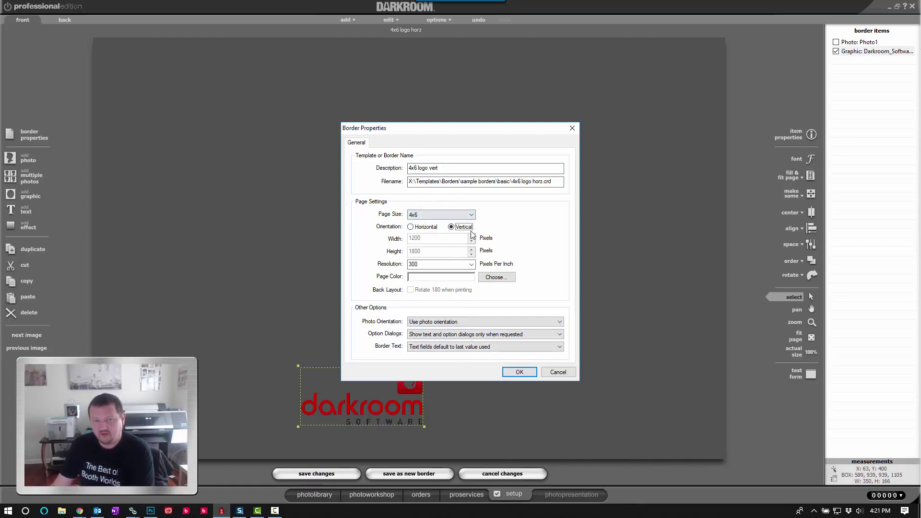
click(529, 377)
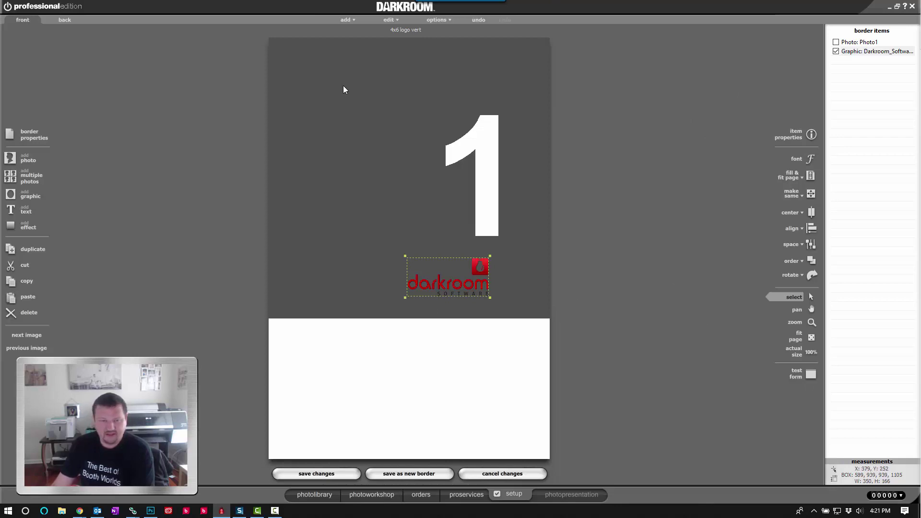
- Move the logo to the bottom-right of the vertical page and select the Photo1 frame
drag(474, 273, 526, 417)
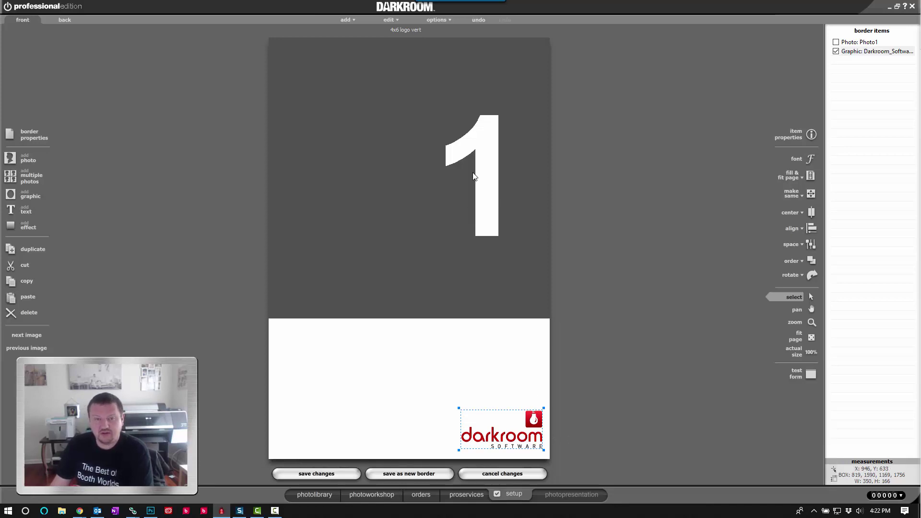
click(383, 110)
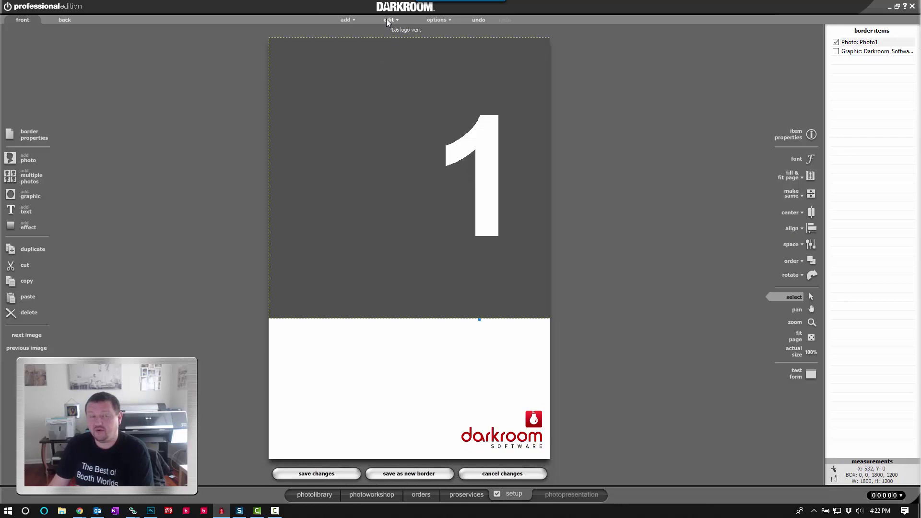
- Set Photo1 to Fill Entire Page and save it as new border '4x6 logo vert' in Basic
click(809, 175)
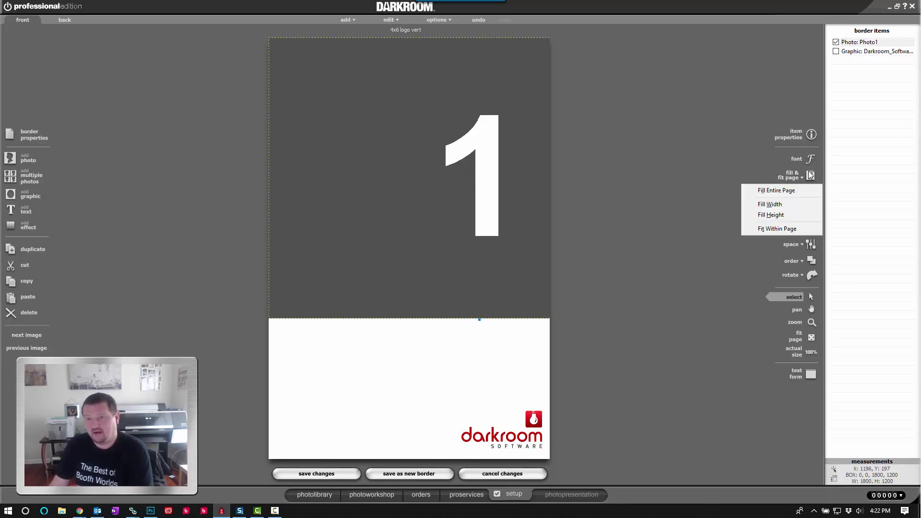
click(766, 191)
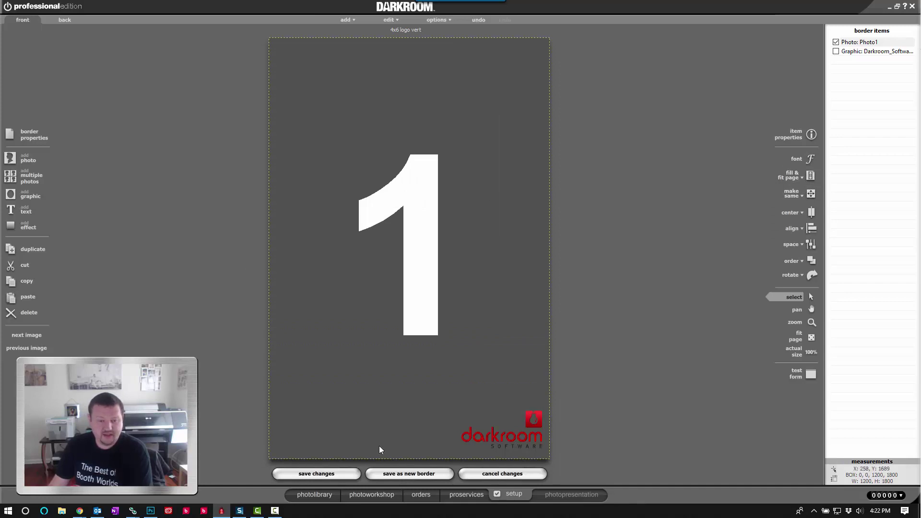
click(410, 474)
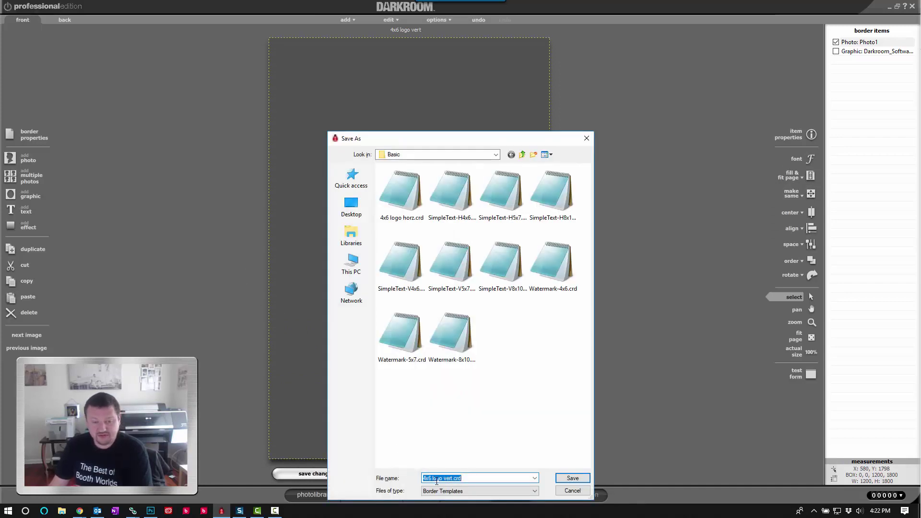
click(569, 479)
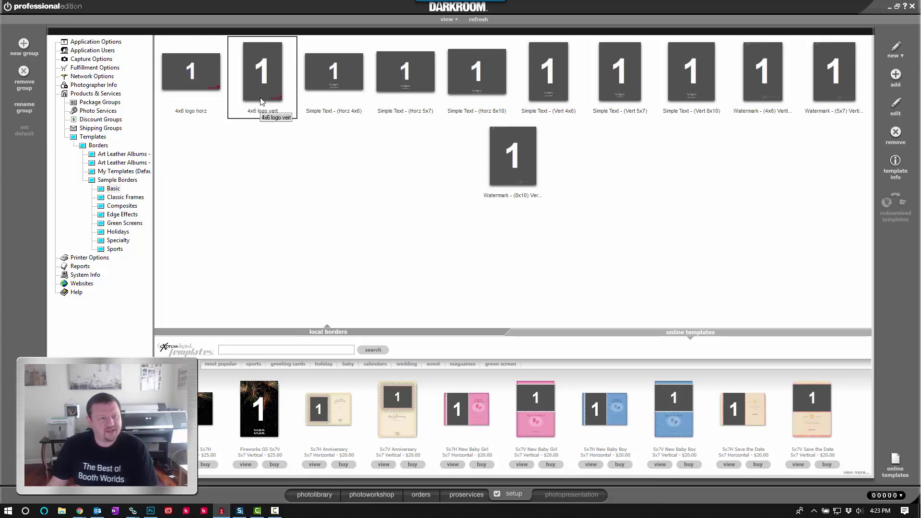
- Open the 4x6 print item of the My Packages 4x6 package for editing
click(117, 103)
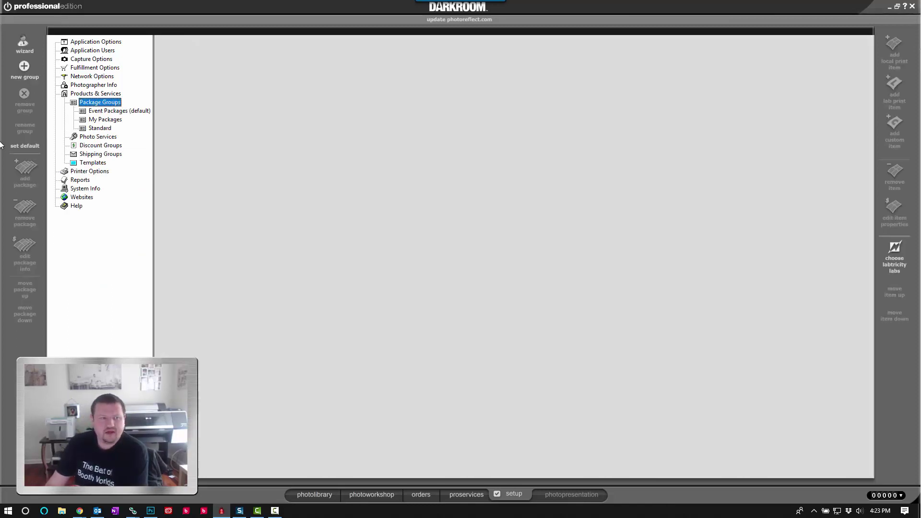
click(106, 120)
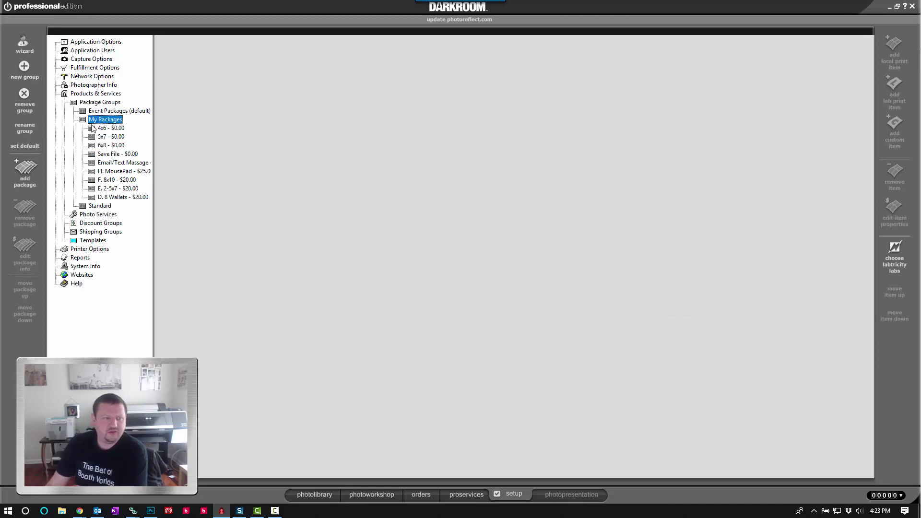
click(99, 130)
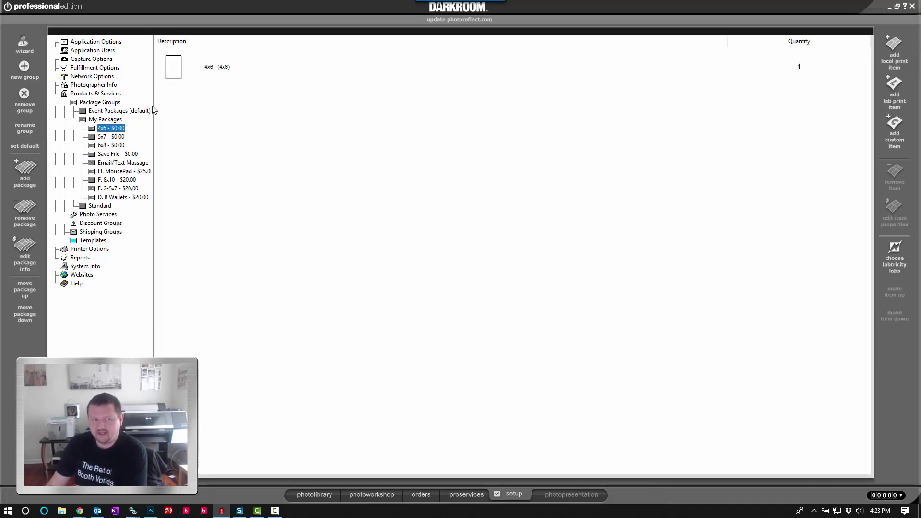
double_click(174, 70)
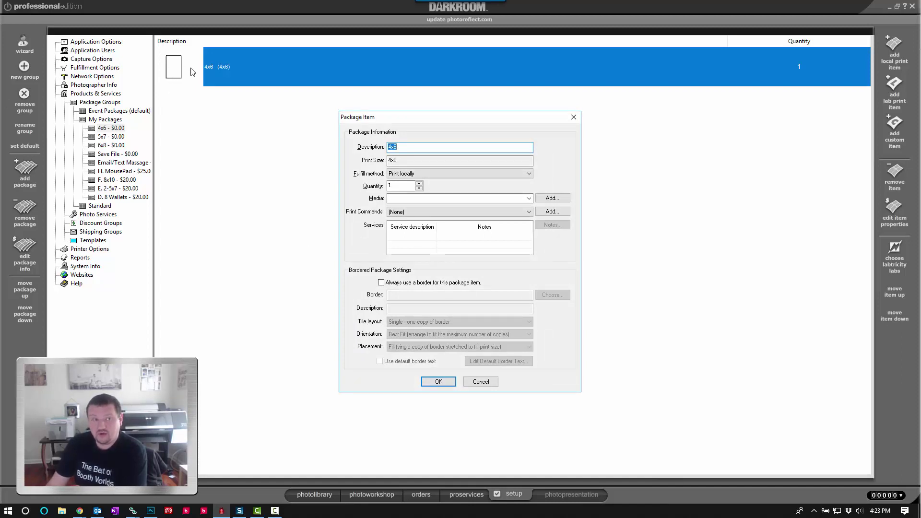
- Make the item always use the Sample Borders basic '4x6 logo horz' border and save it
click(381, 283)
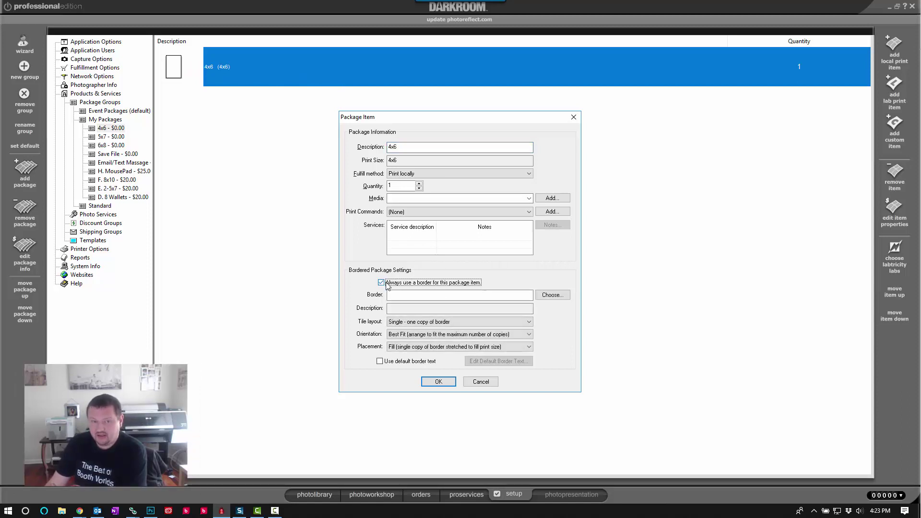
click(557, 296)
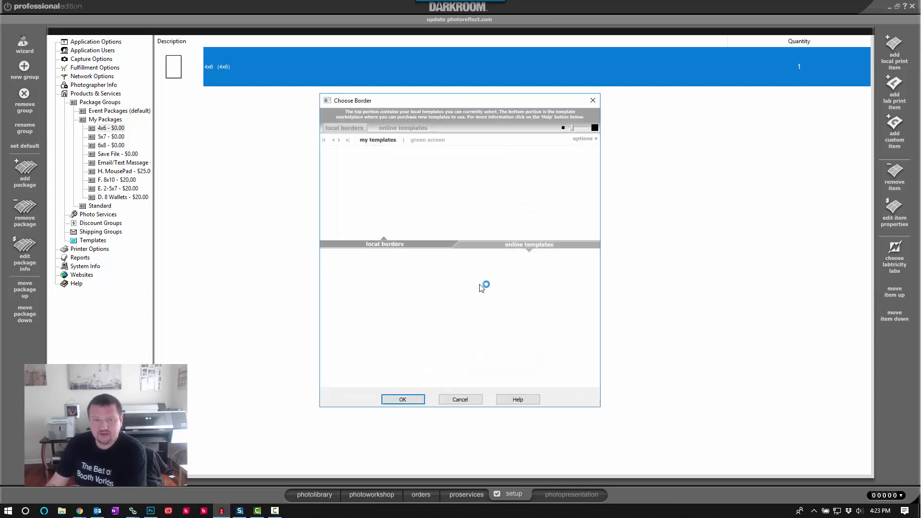
click(589, 144)
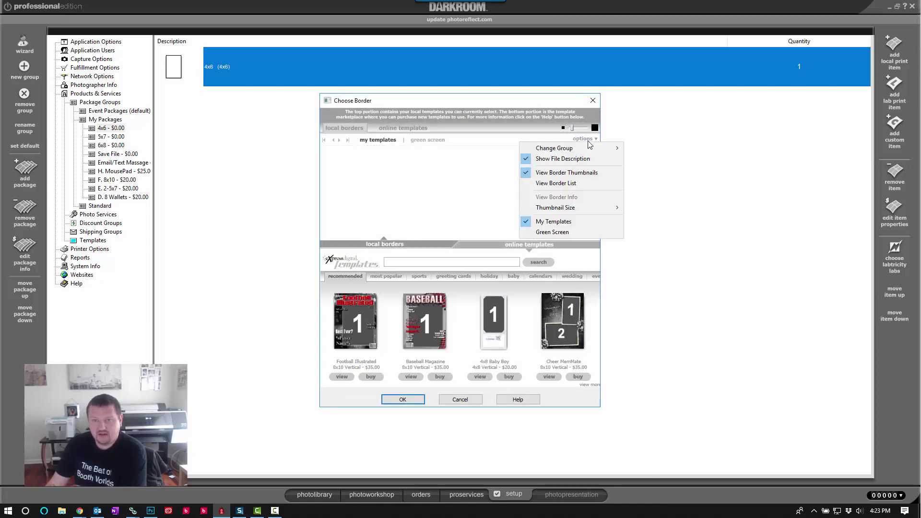
mouse_move(595, 149)
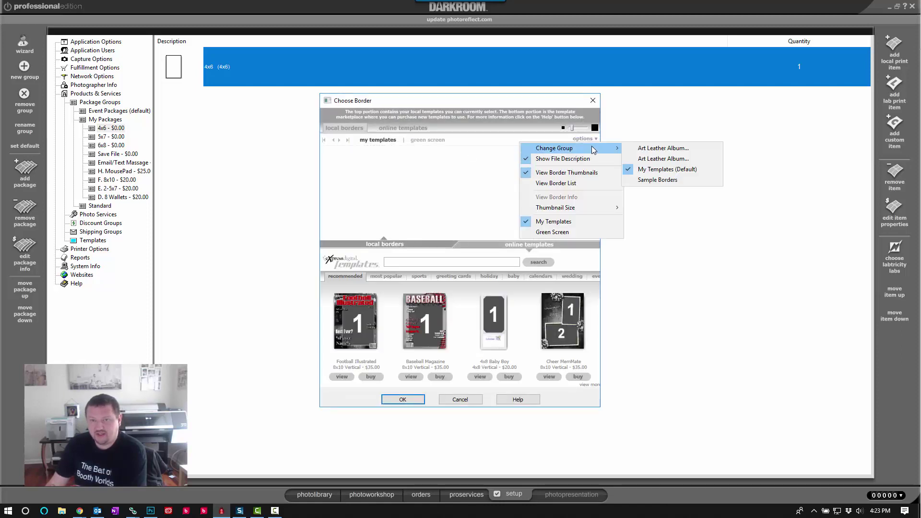
click(657, 180)
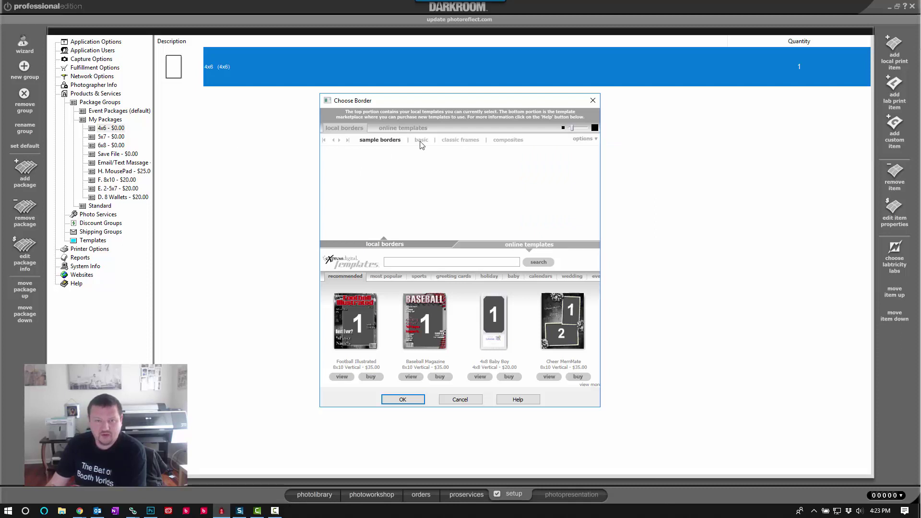
click(421, 139)
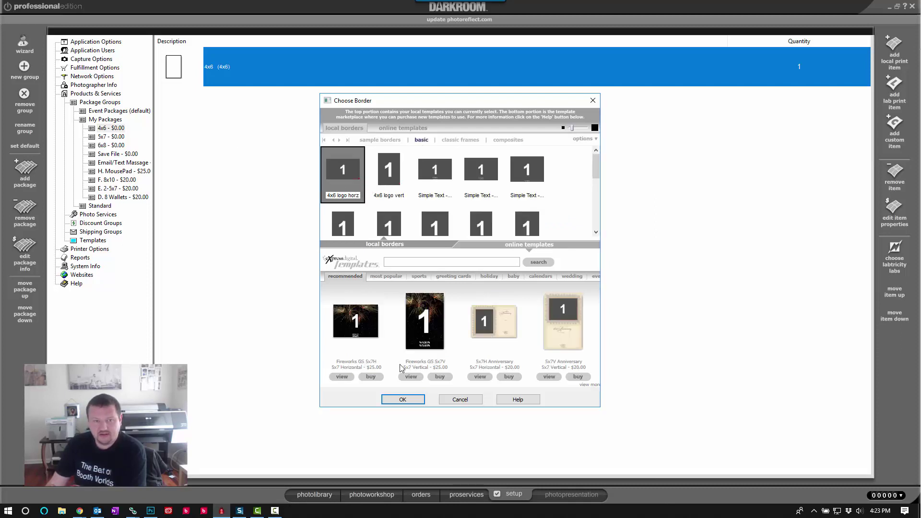
click(403, 399)
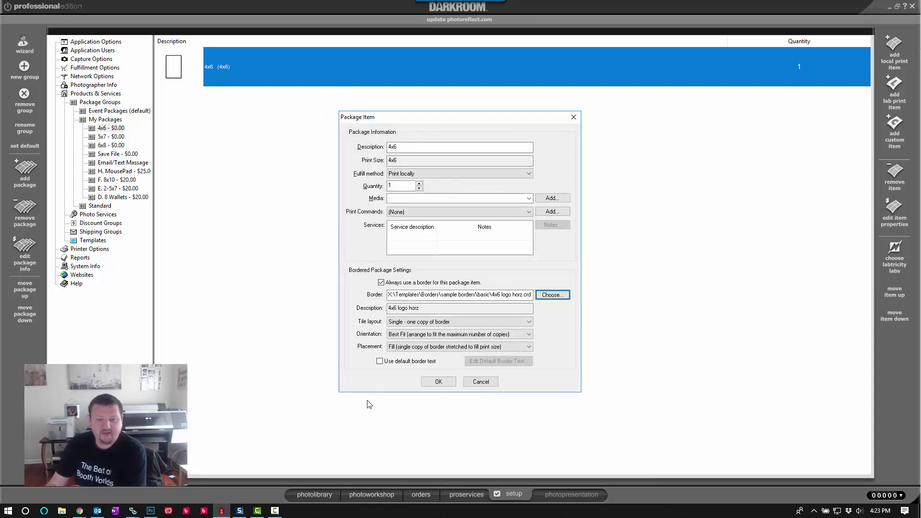
click(441, 386)
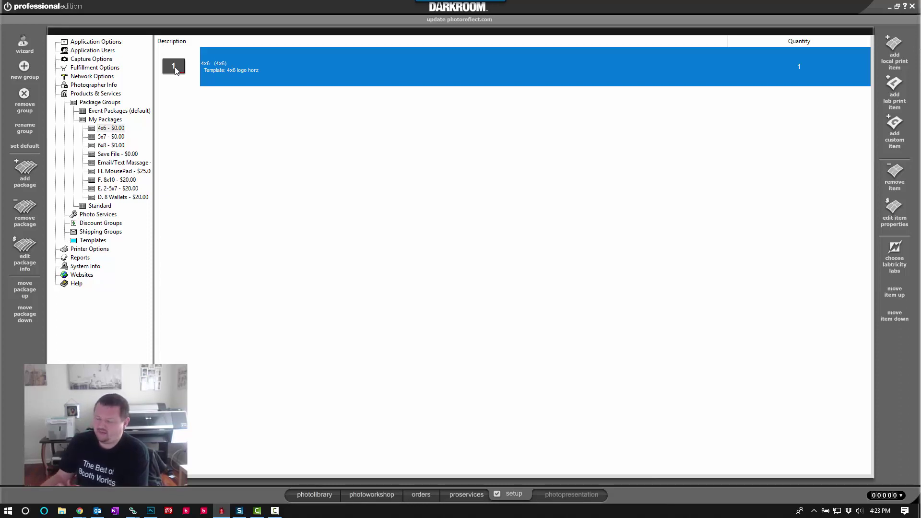
- Go to Capture Options > Tethered Capture > Auto Print in the setup tree
click(89, 59)
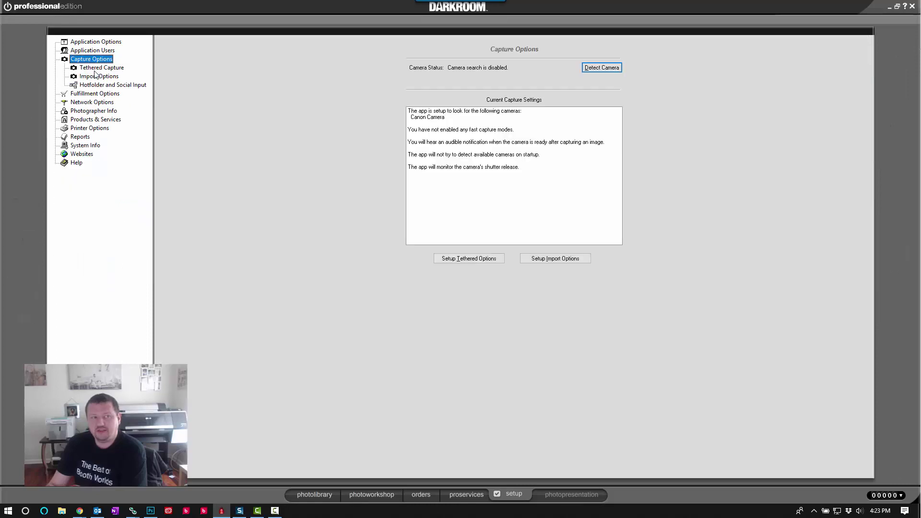
click(98, 68)
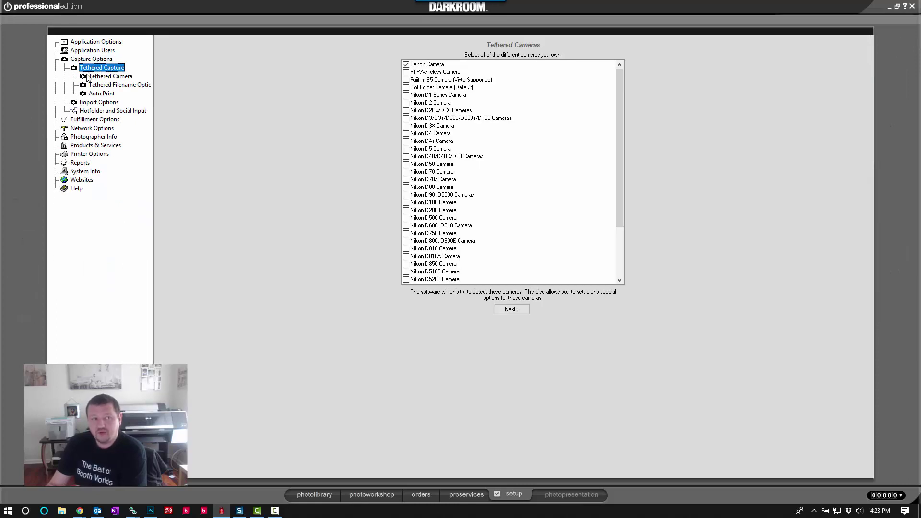
click(99, 94)
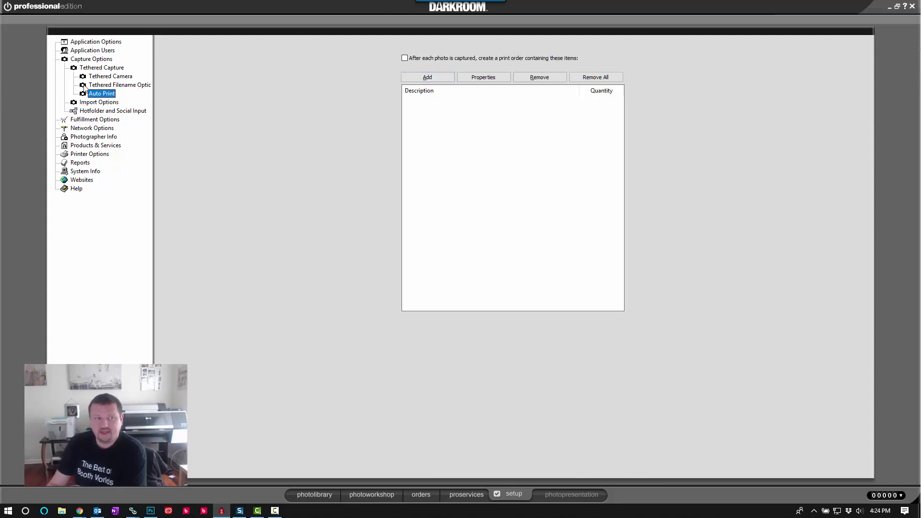
- Turn on auto-print after each capture and add one 4x6 print from 6-inch Prints
click(405, 59)
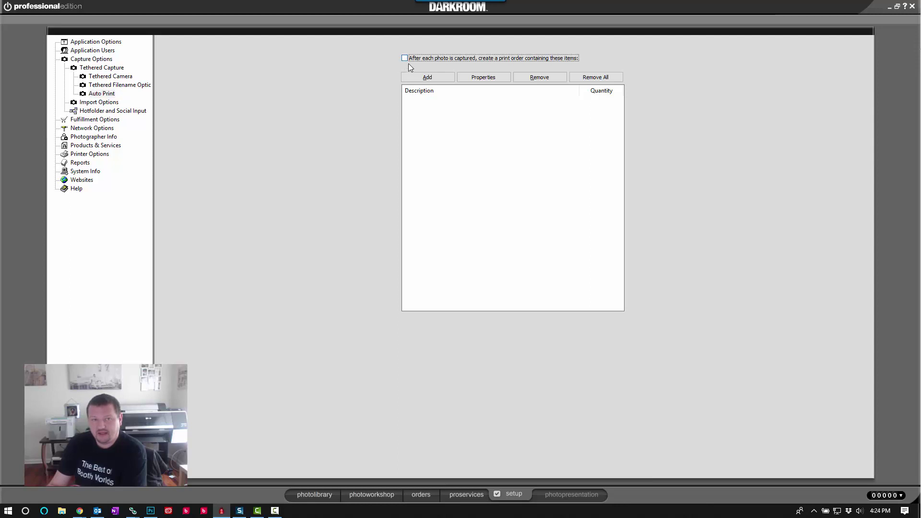
click(429, 78)
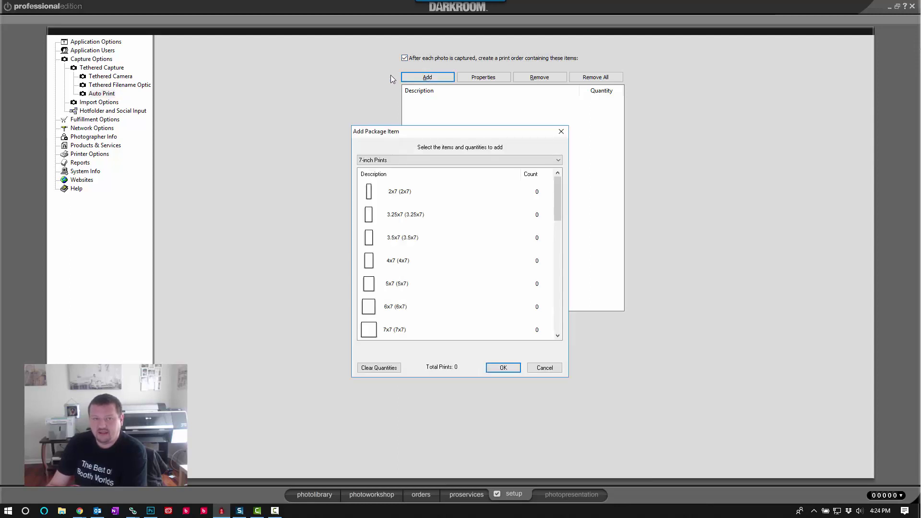
click(385, 161)
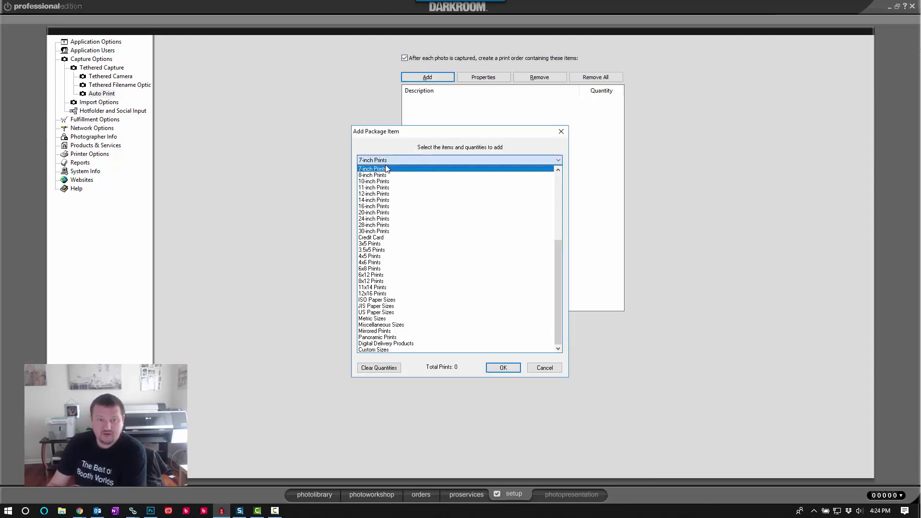
click(558, 169)
click(558, 169)
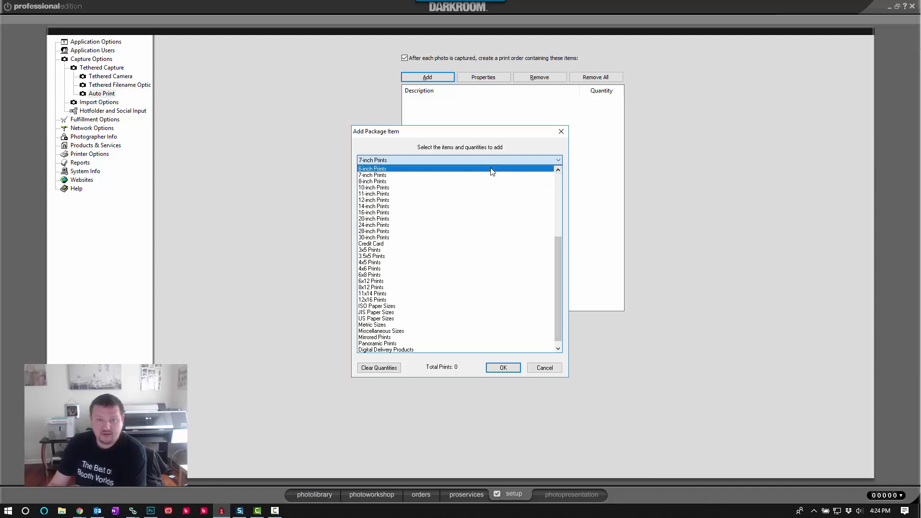
click(492, 169)
click(404, 286)
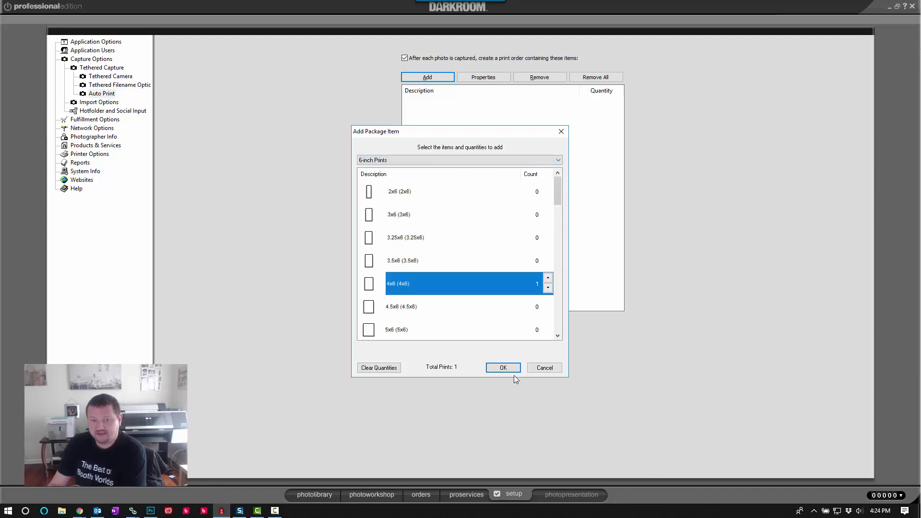
click(503, 368)
- Make the 4x6 item always use the '4x6 logo vert' border template
double_click(421, 120)
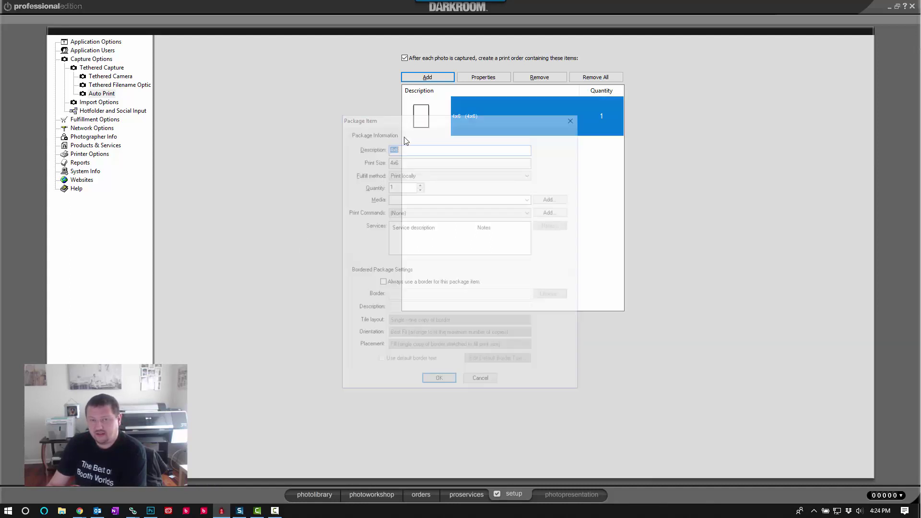
click(392, 284)
click(552, 294)
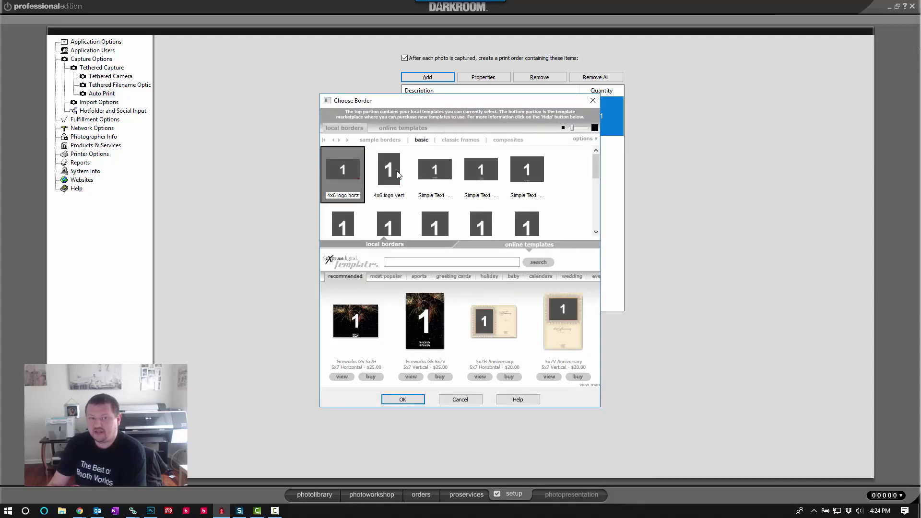
click(418, 399)
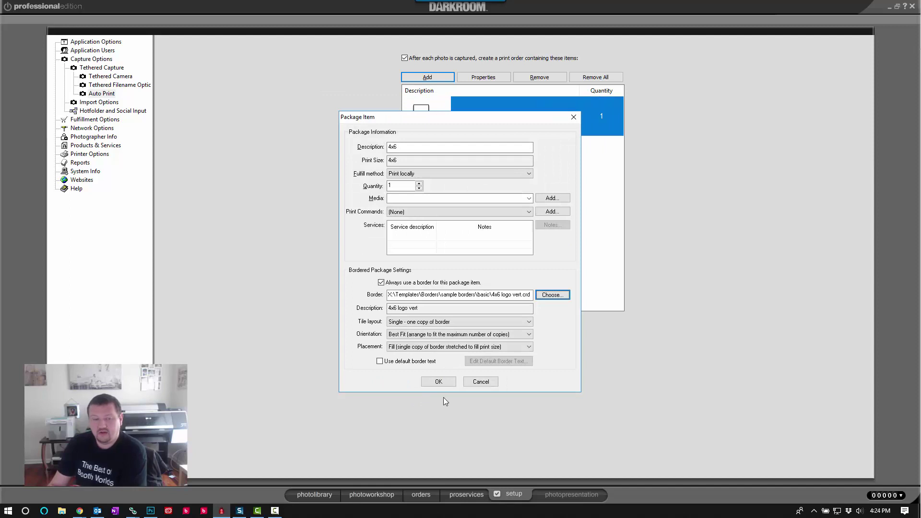
click(438, 381)
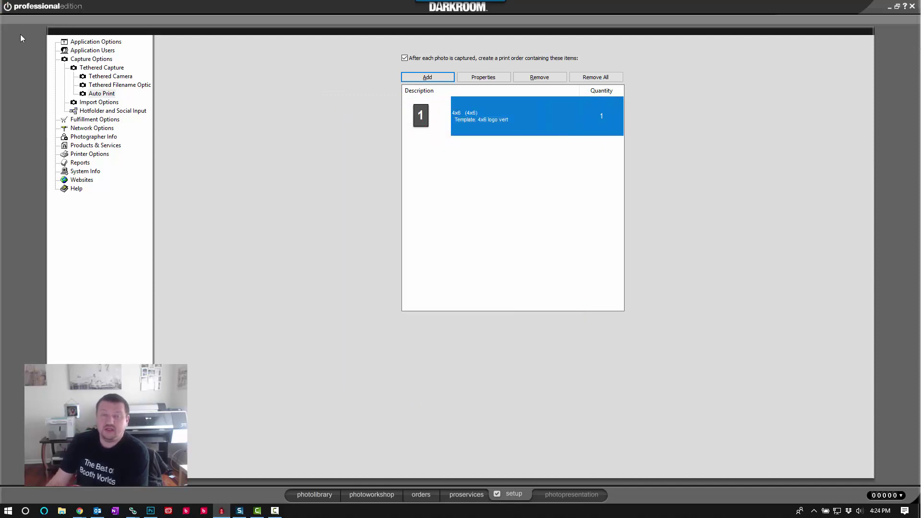